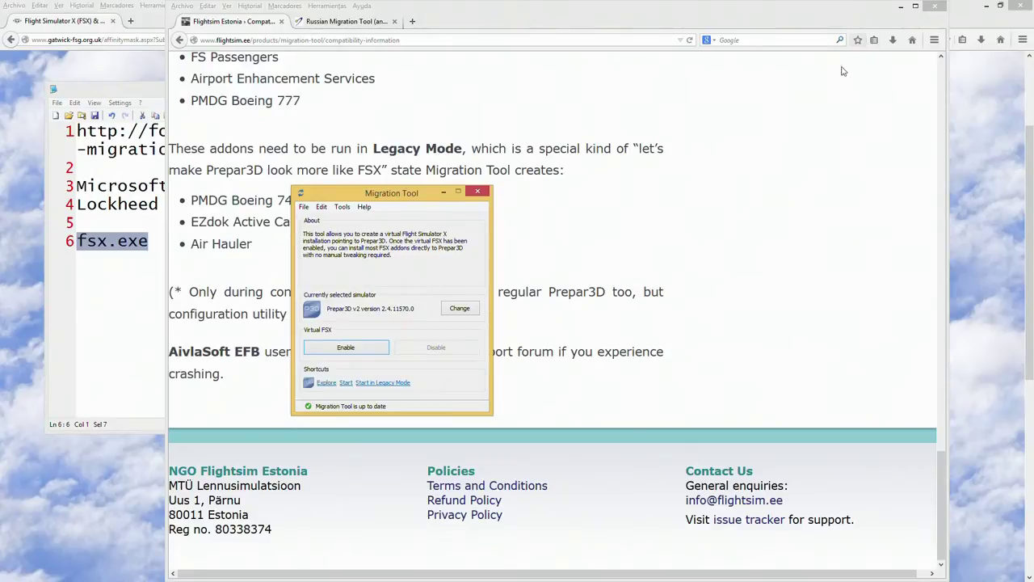
Minimize the browser windows, photo viewer, text editor and calculator, and move the Migration Tool window to a free area of the desktop.
click(902, 6)
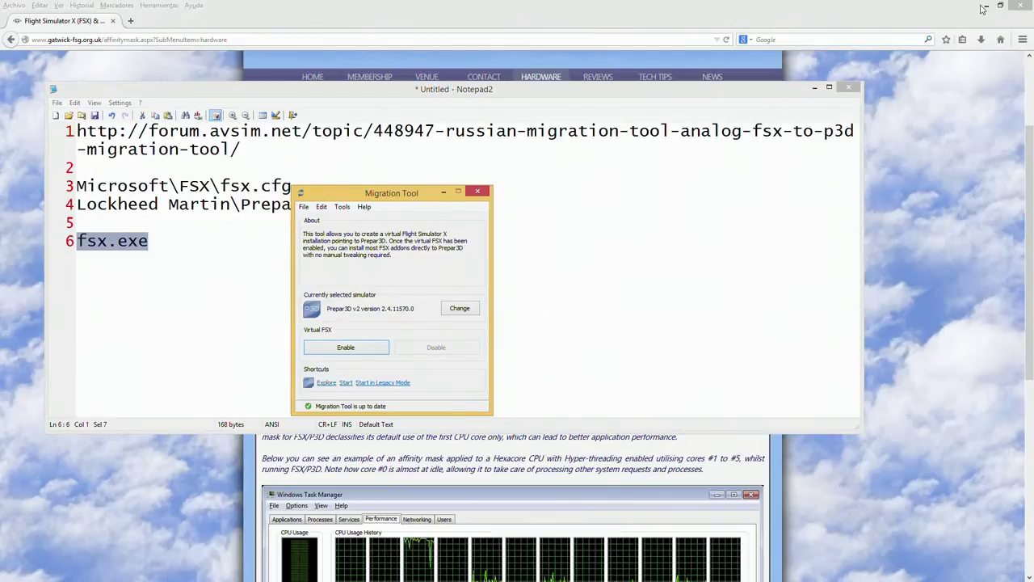
click(983, 7)
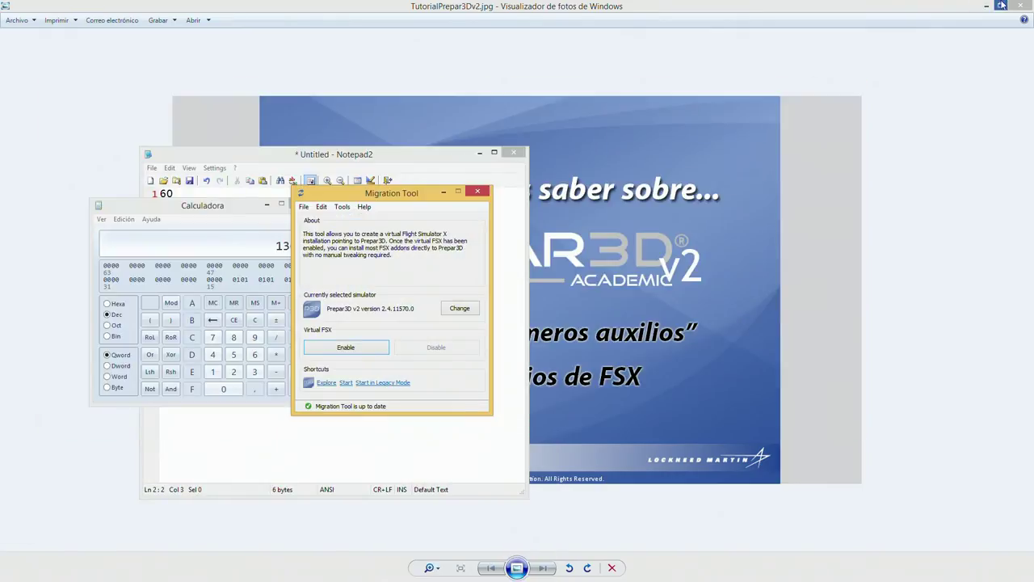
click(987, 6)
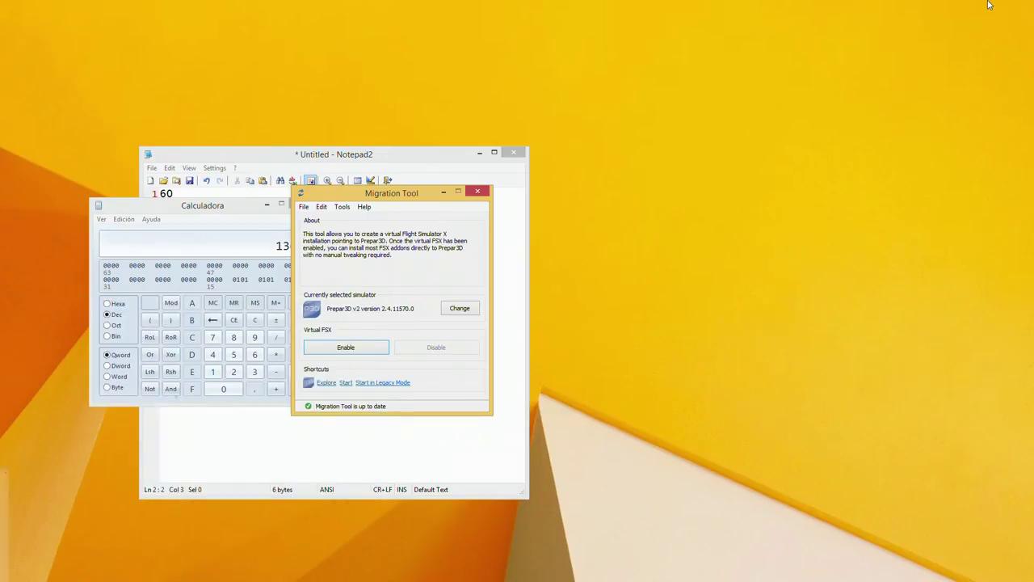
click(480, 153)
click(266, 207)
drag(410, 194, 189, 161)
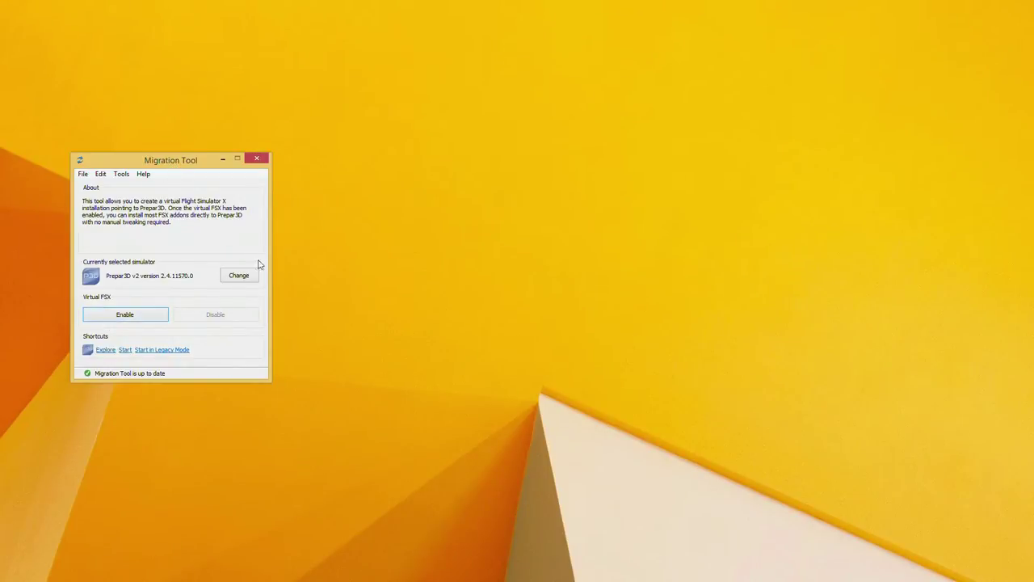
Check the simulator selection in Migration Tool and enable virtual FSX for Prepar3D v2, acknowledging the confirmation.
click(237, 276)
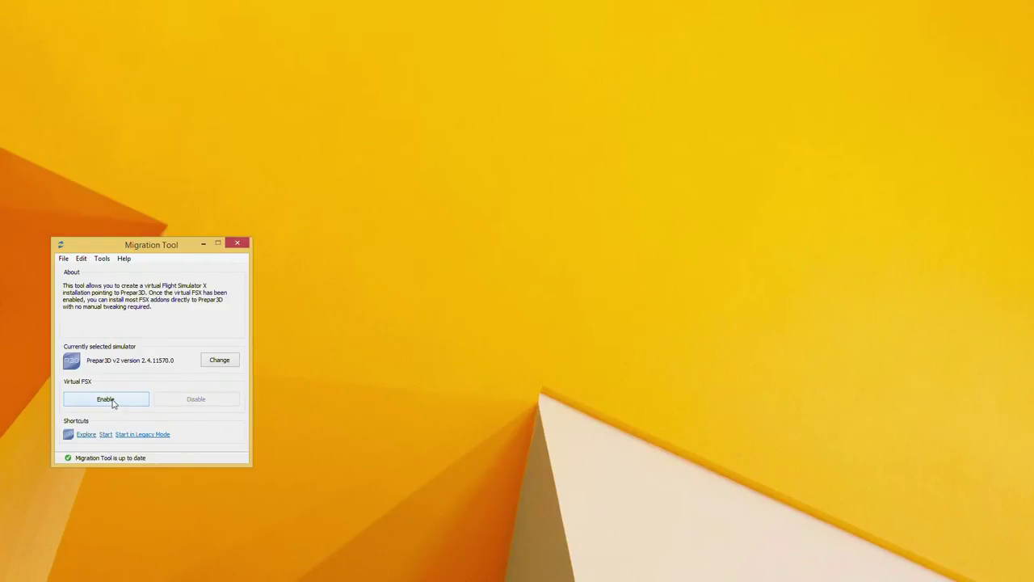
click(113, 401)
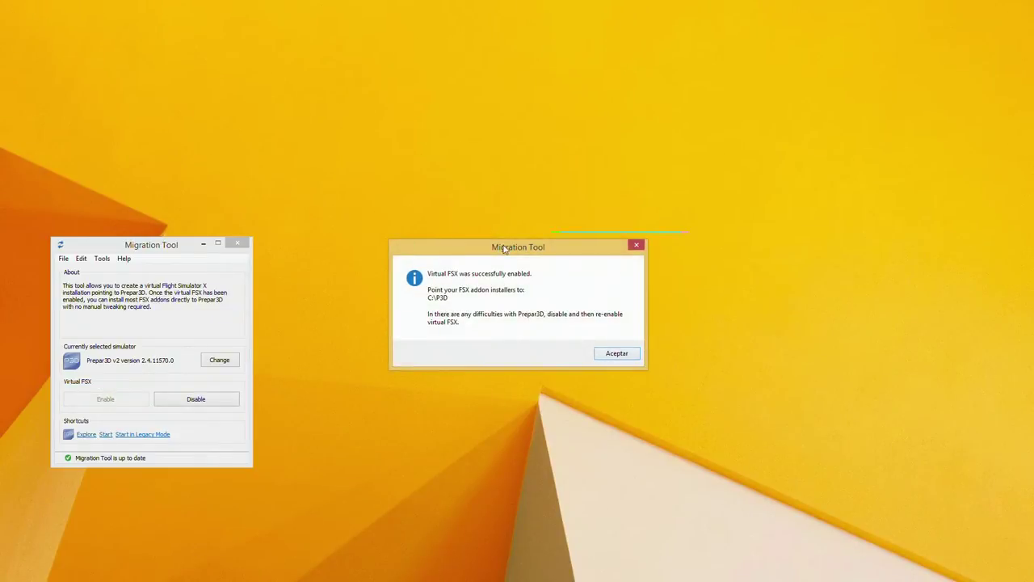
drag(503, 245, 302, 265)
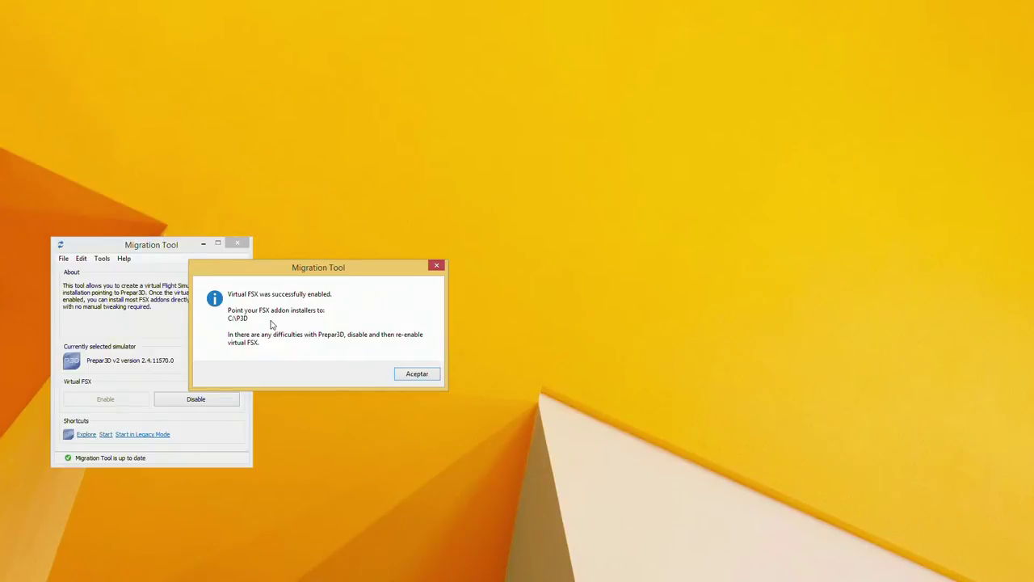
click(418, 376)
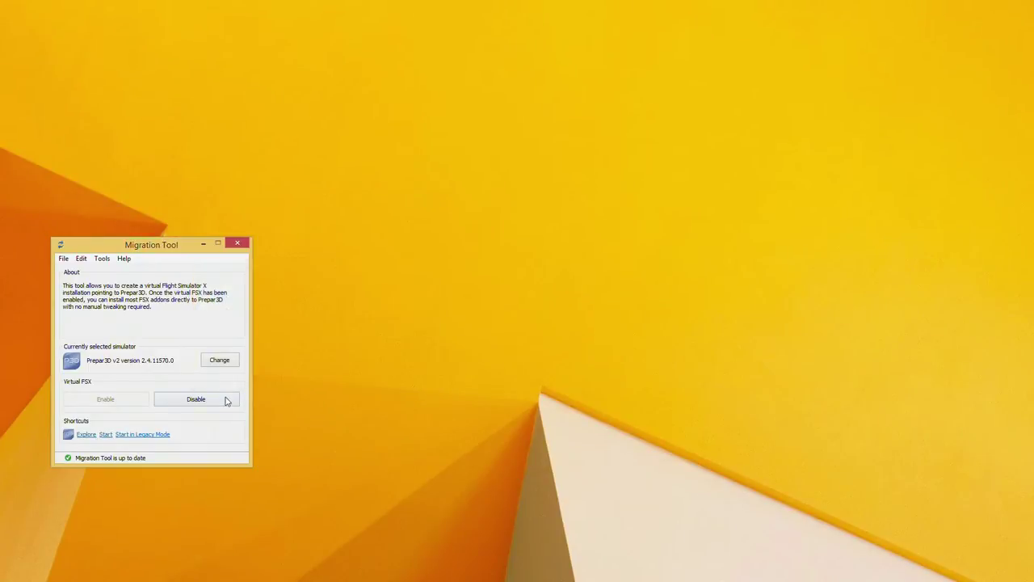
Disable virtual FSX and acknowledge the confirmation.
click(210, 401)
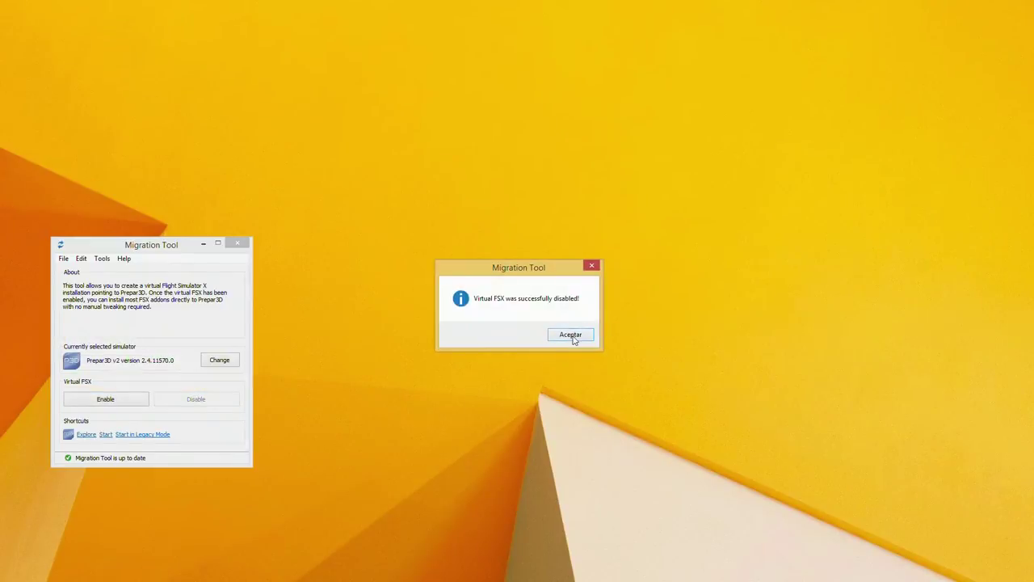
click(570, 335)
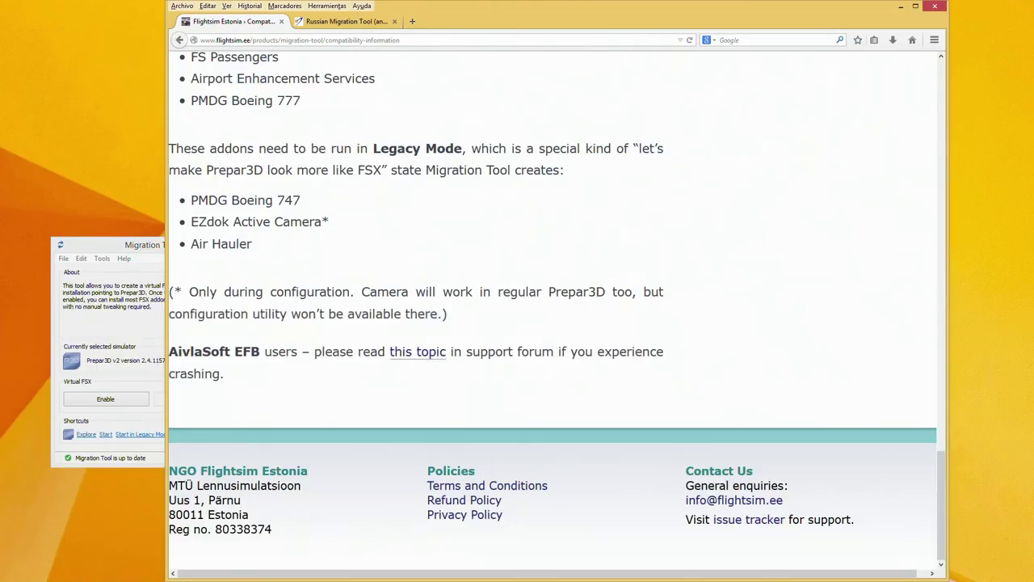
Switch to the web browser and load milviz.com in a new tab.
click(400, 26)
click(412, 22)
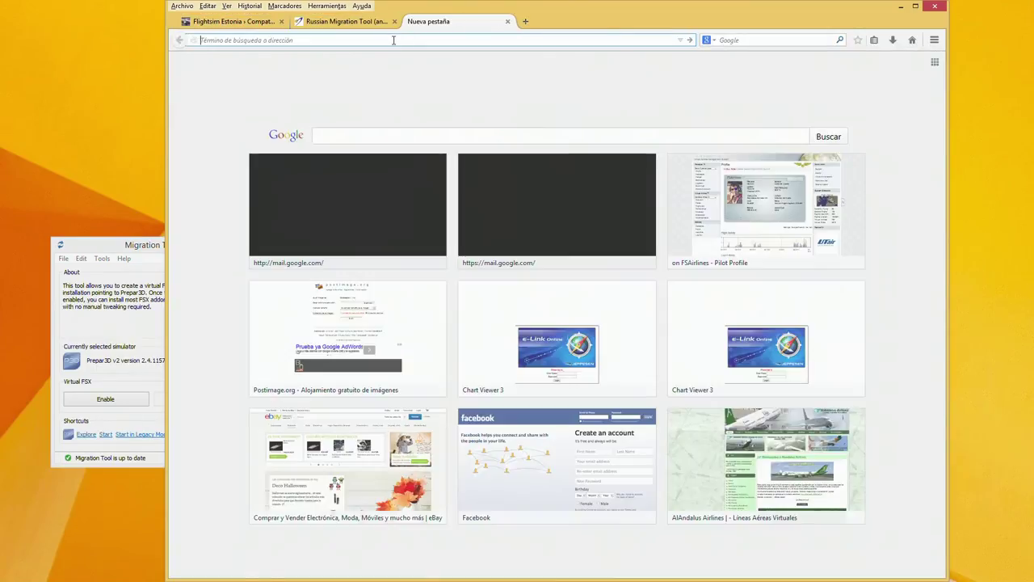
text(milviz.com/)
key(Return)
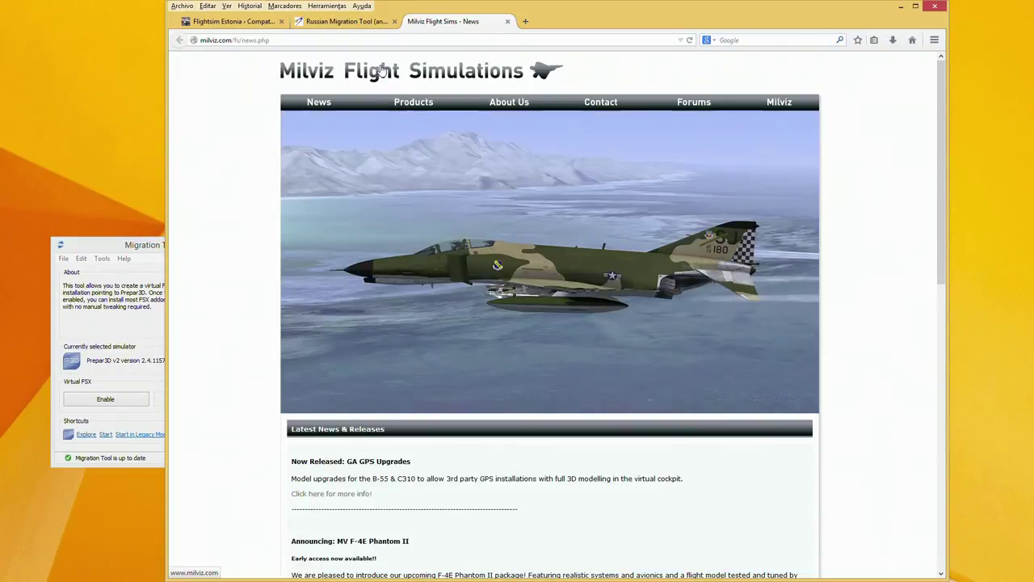
Open the Milviz Boeing 737-200c product page and set its MV-737 pricing option to P3Dv2 $44.99 USD.
mouse_move(388, 97)
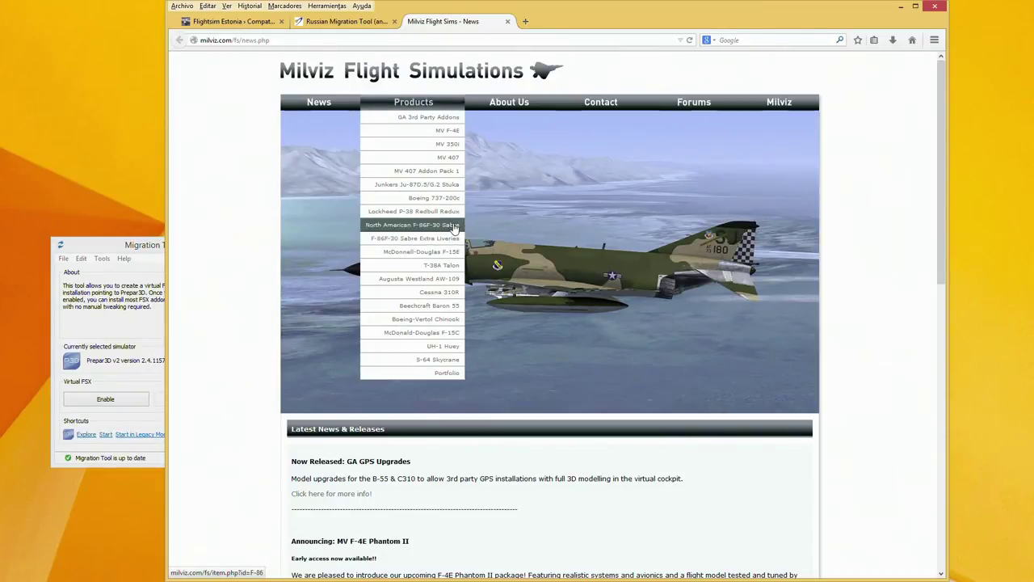
click(428, 198)
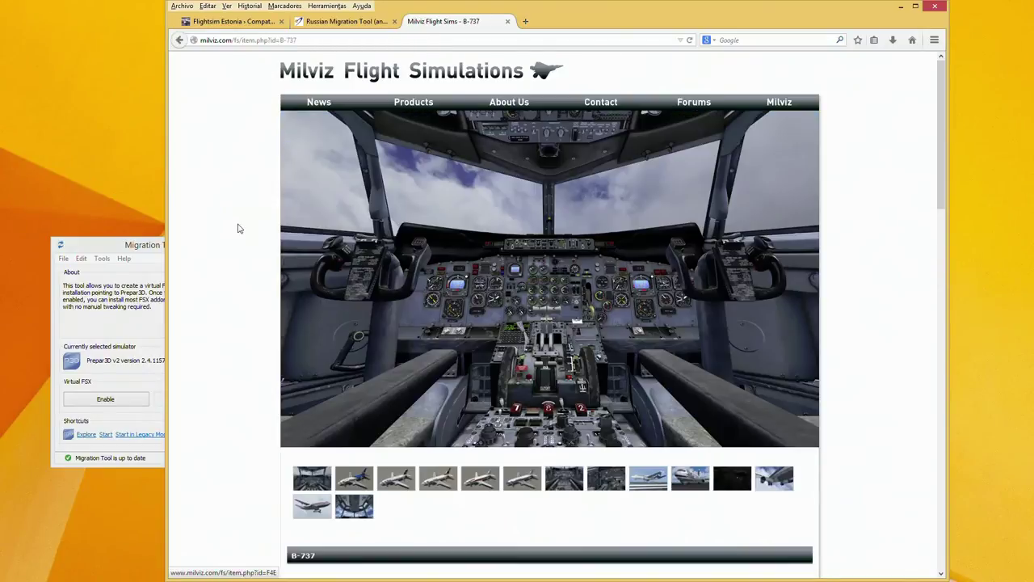
scroll(240, 222, down, 3)
scroll(240, 221, down, 4)
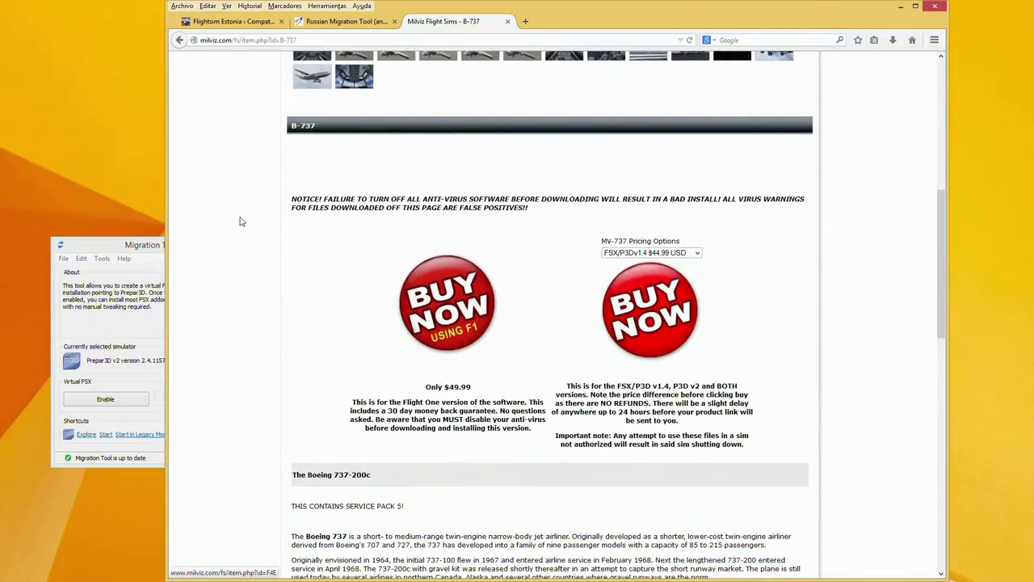
scroll(237, 222, down, 2)
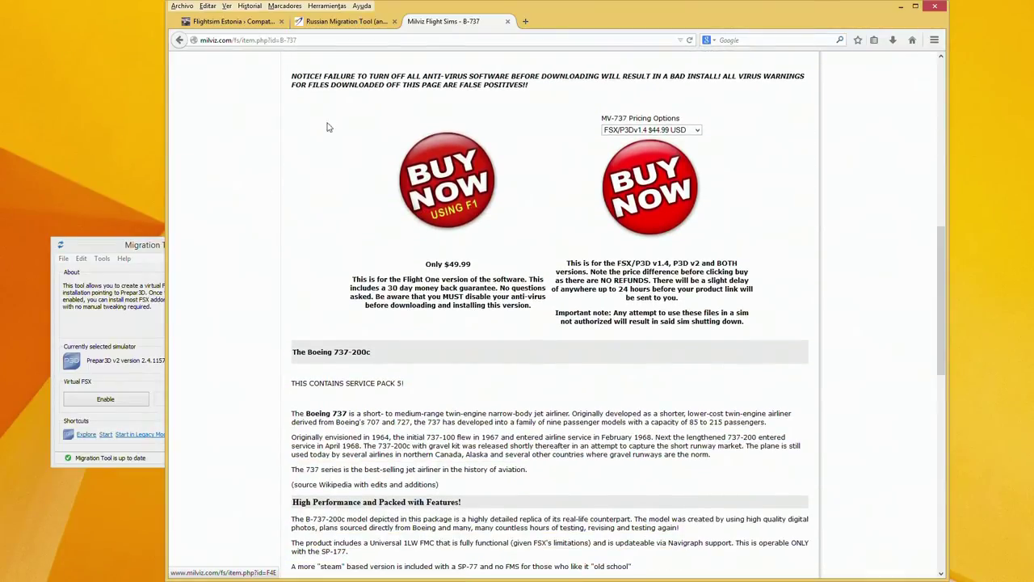
click(665, 130)
click(664, 151)
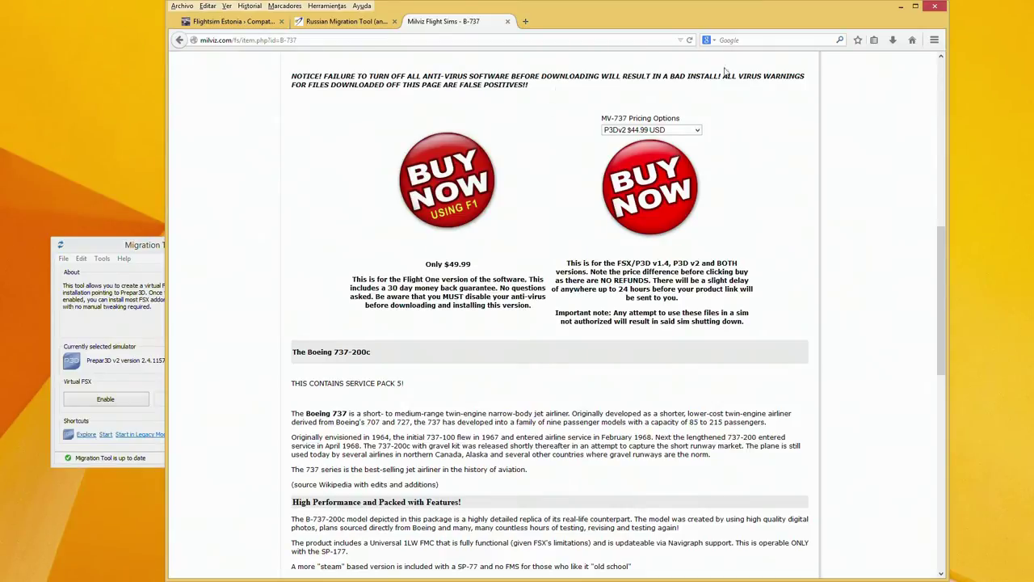
Return to Migration Tool, moving its window clear of the browser and minimizing the browser.
scroll(581, 287, up, 7)
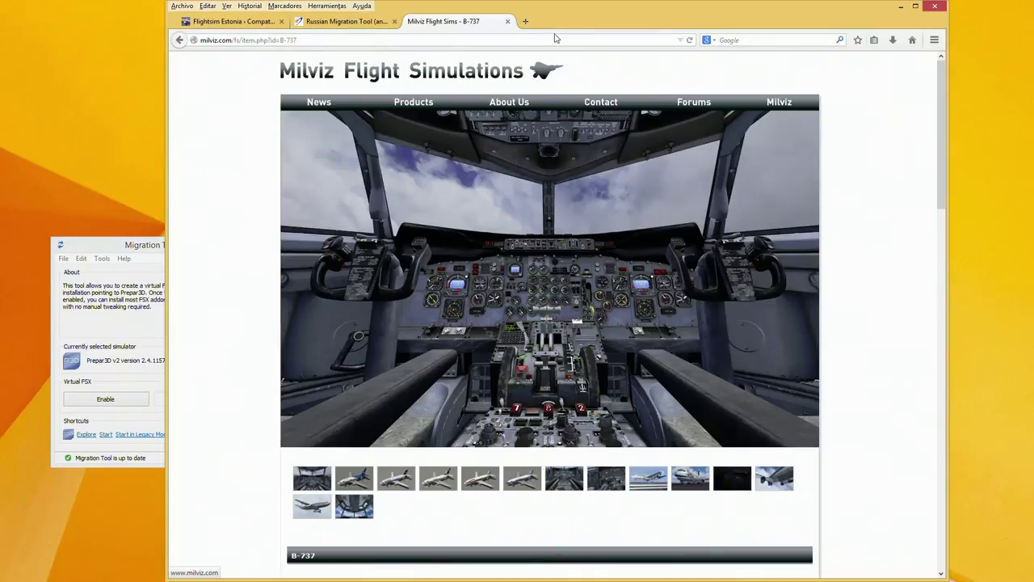
mouse_move(457, 118)
drag(156, 250, 119, 259)
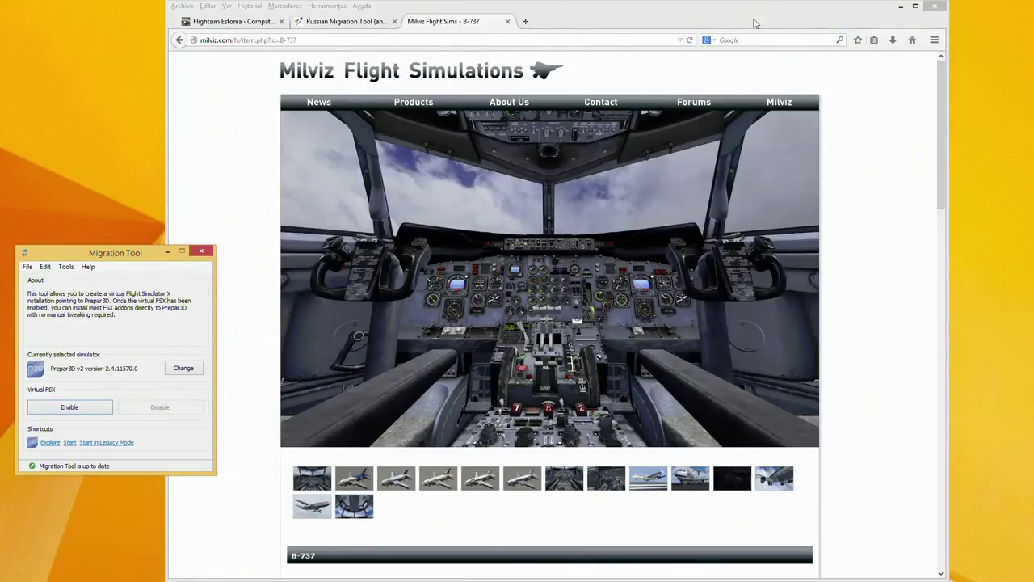
click(900, 6)
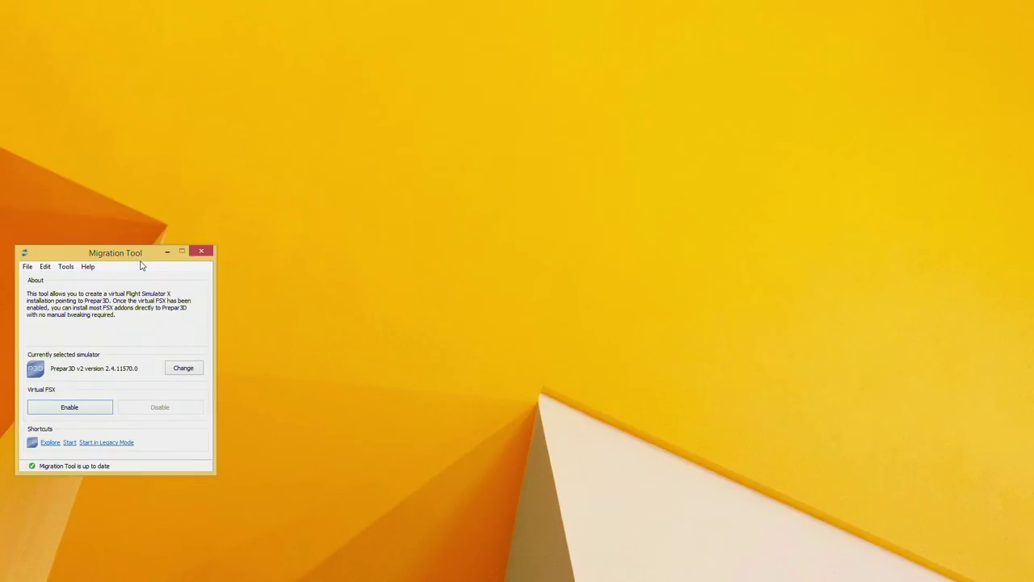
Try to start Prepar3D in Legacy Mode from the Migration Tool shortcuts.
click(107, 443)
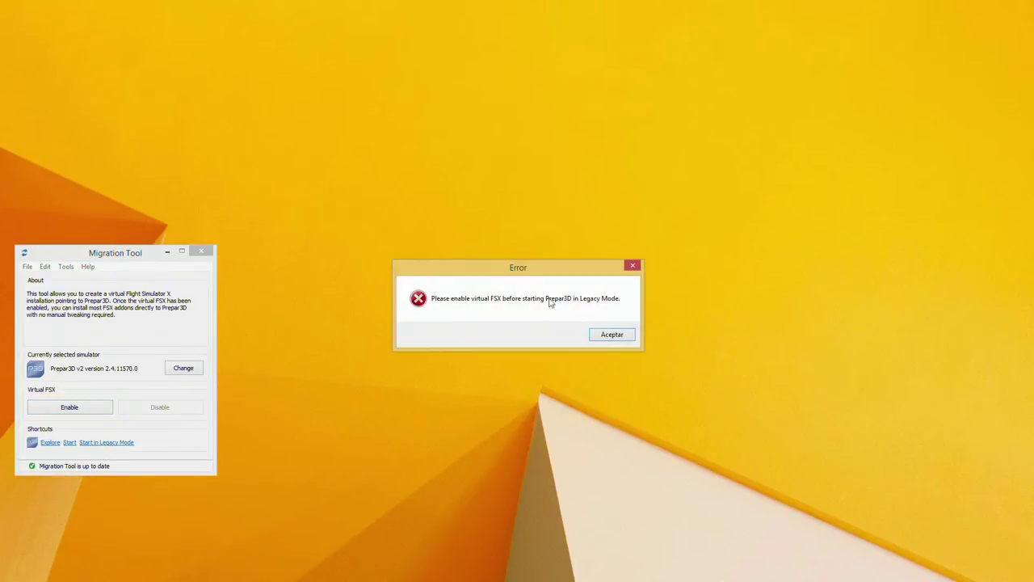
click(611, 333)
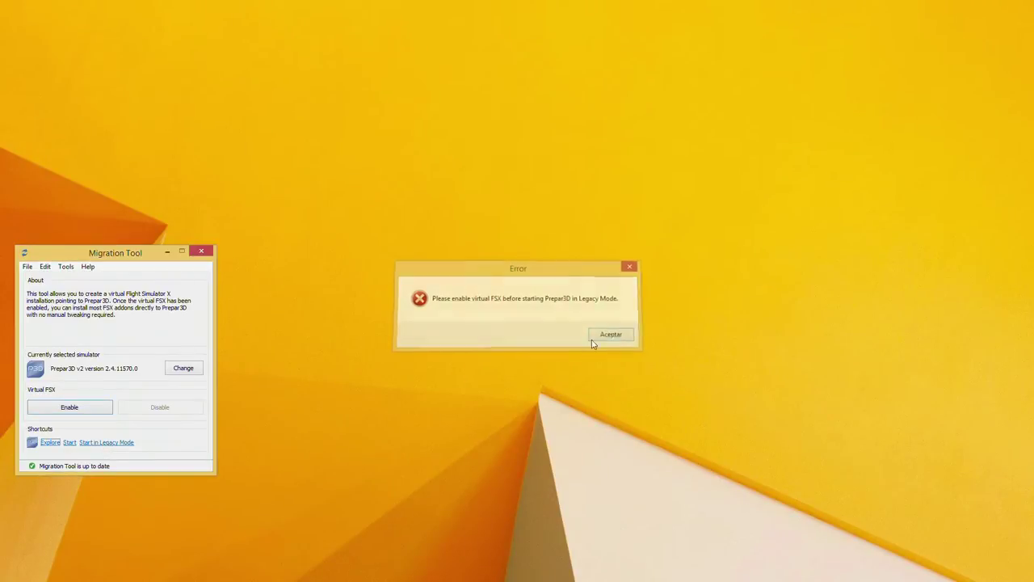
Enable virtual FSX, acknowledge the confirmation, and start Prepar3D in Legacy Mode.
click(76, 410)
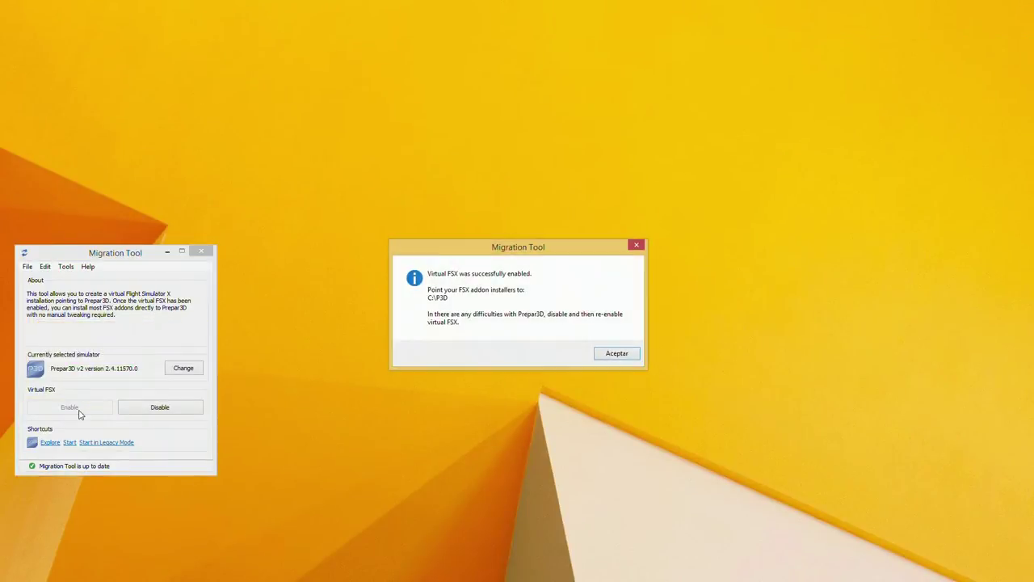
click(612, 353)
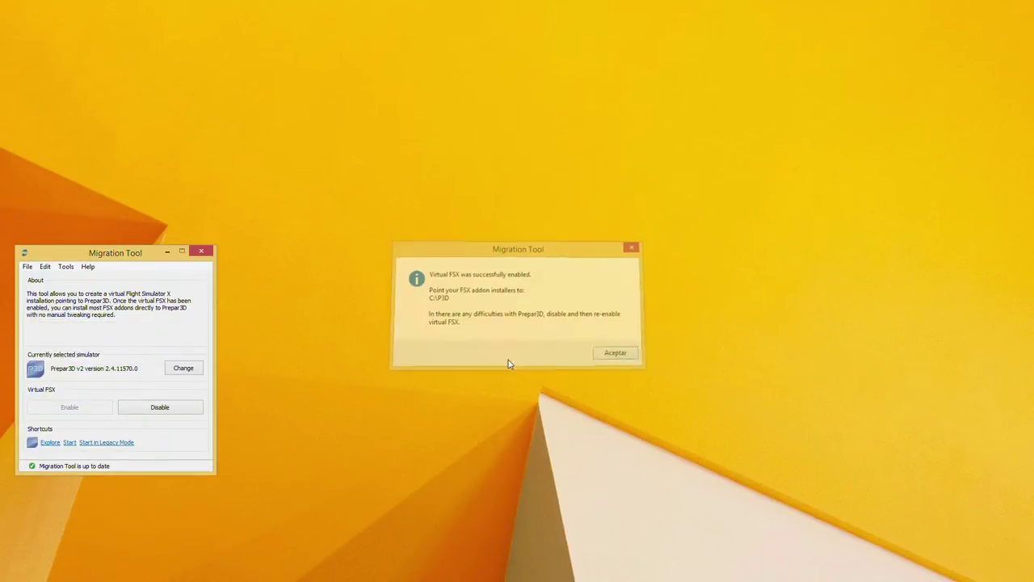
click(116, 444)
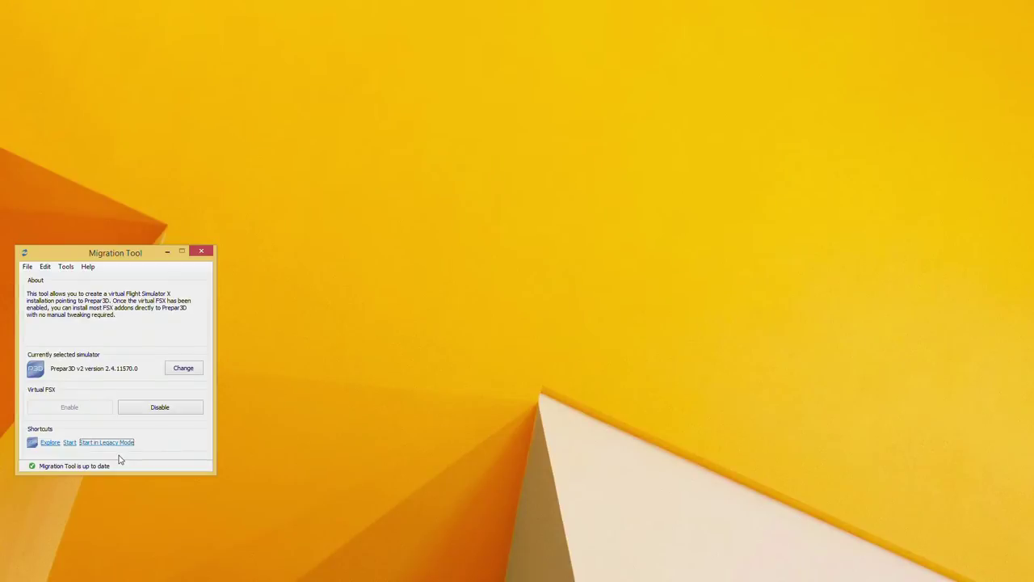
Try to configure the simulators and create a backup with the Migration Tool utilities.
click(68, 267)
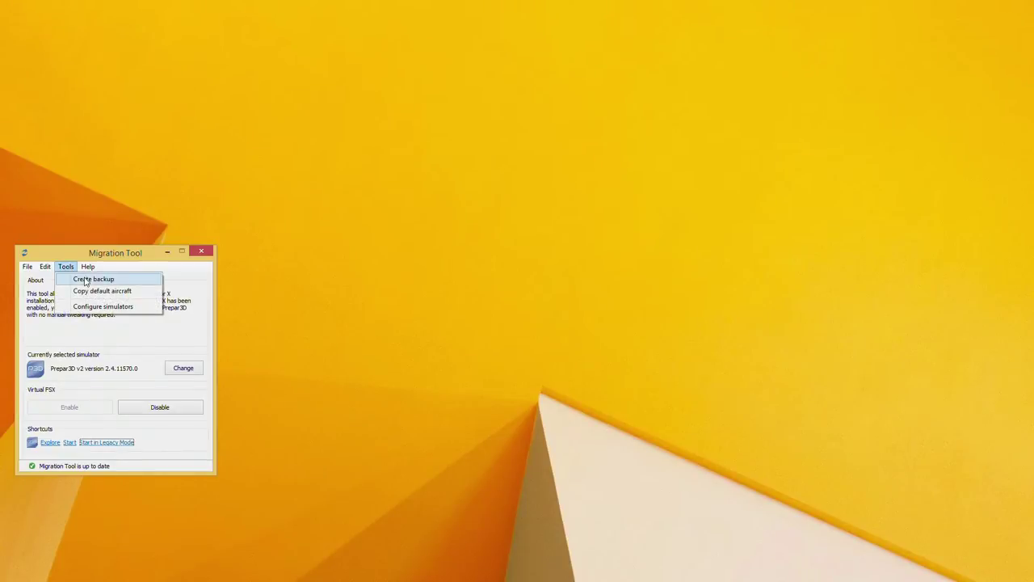
click(100, 308)
click(578, 349)
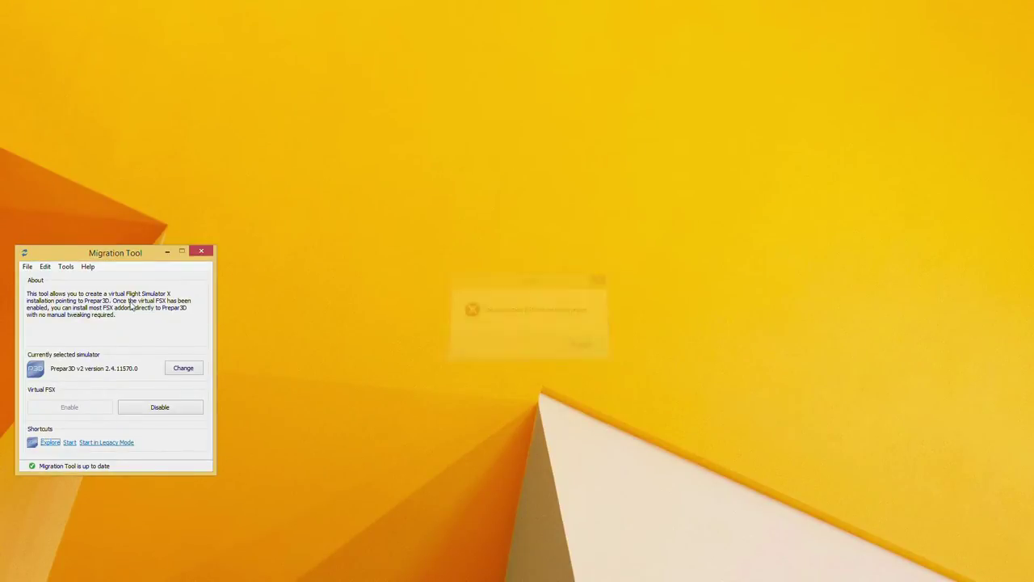
click(45, 266)
click(80, 277)
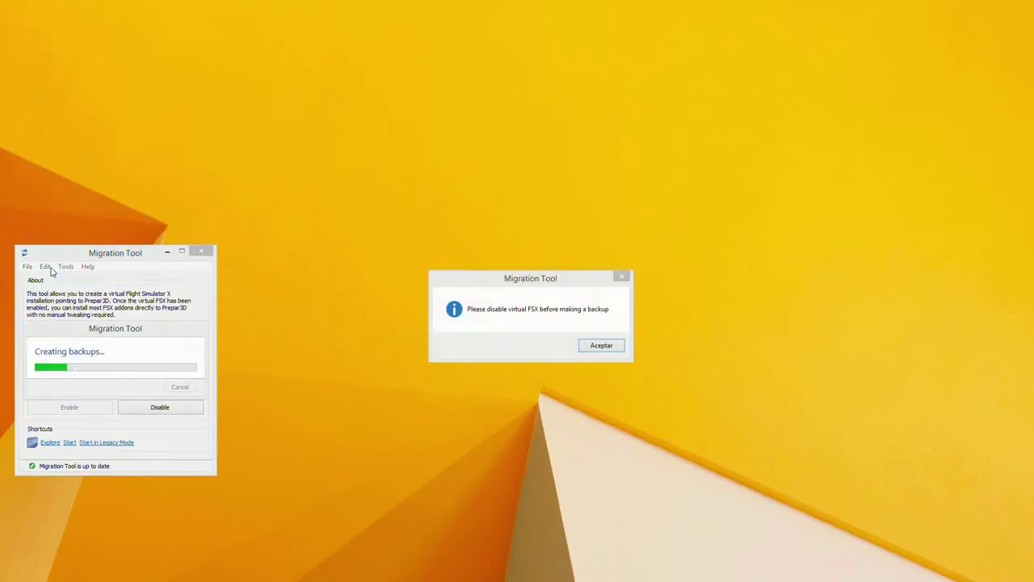
click(617, 345)
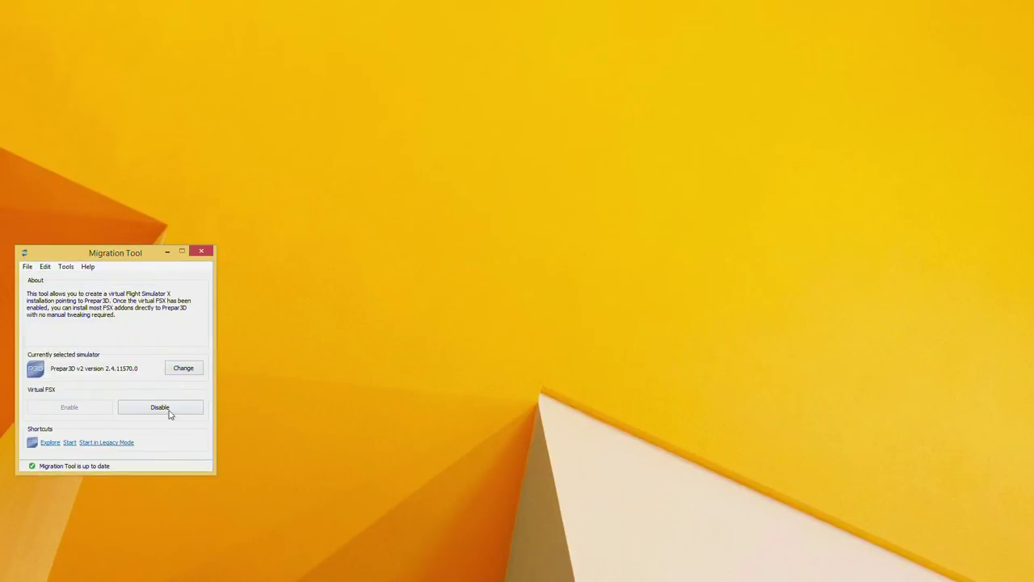
In the Migration Tool options, set the backup frequency to every week and enable extended backup of all configuration files.
click(45, 267)
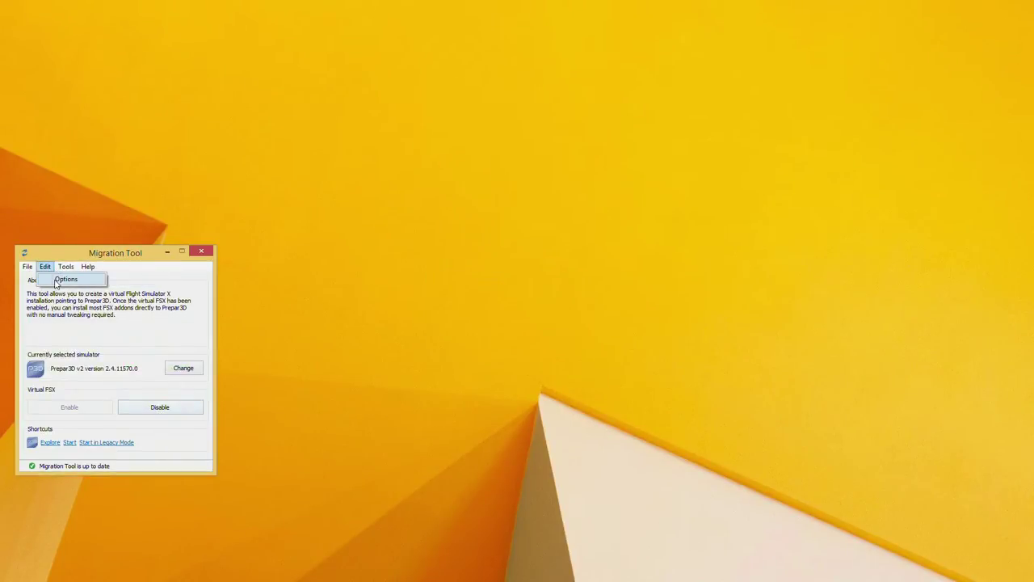
click(61, 277)
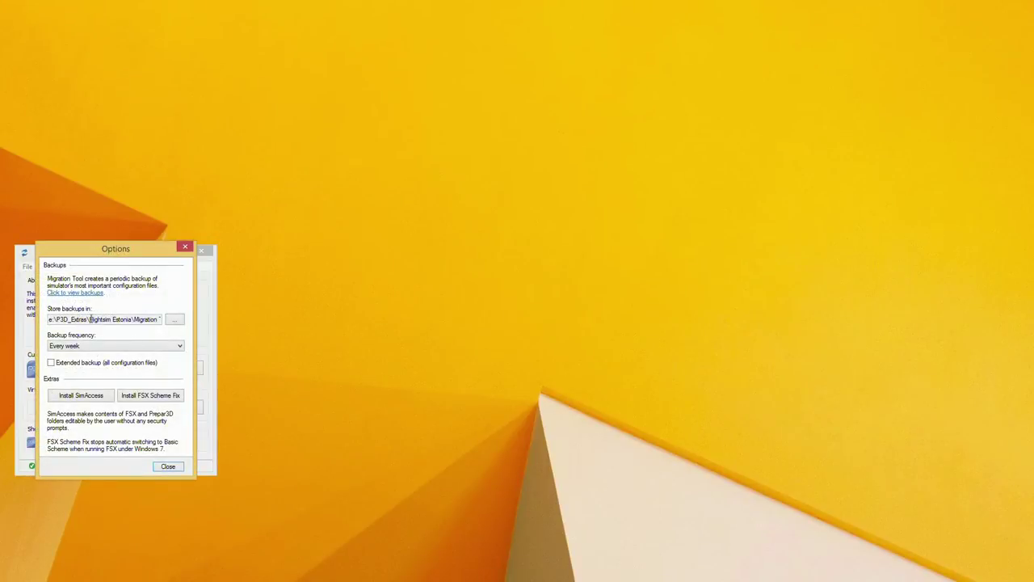
double_click(76, 320)
mouse_move(72, 319)
mouse_down()
mouse_move(160, 319)
mouse_move(72, 319)
mouse_up()
click(111, 346)
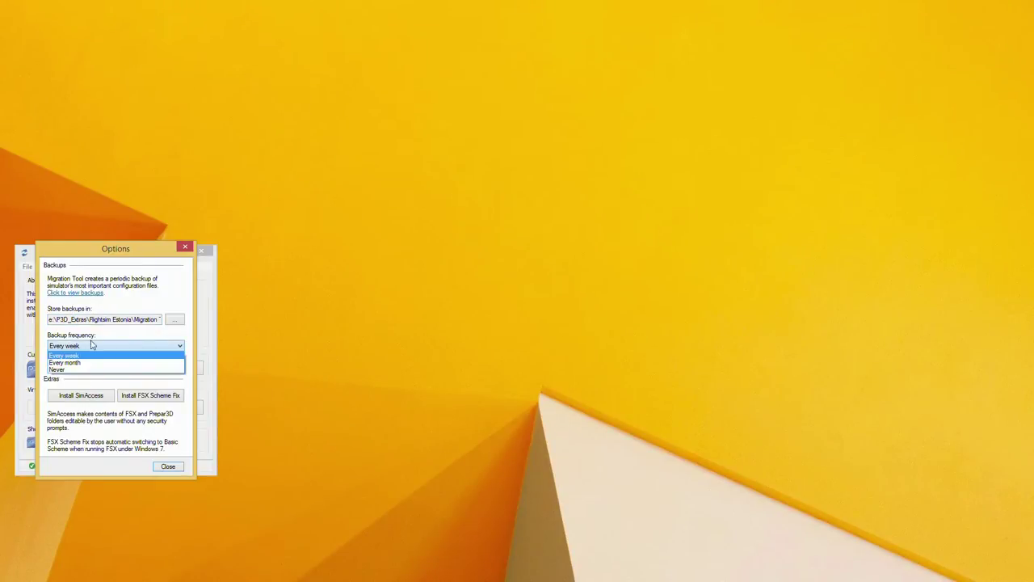
click(89, 356)
click(51, 363)
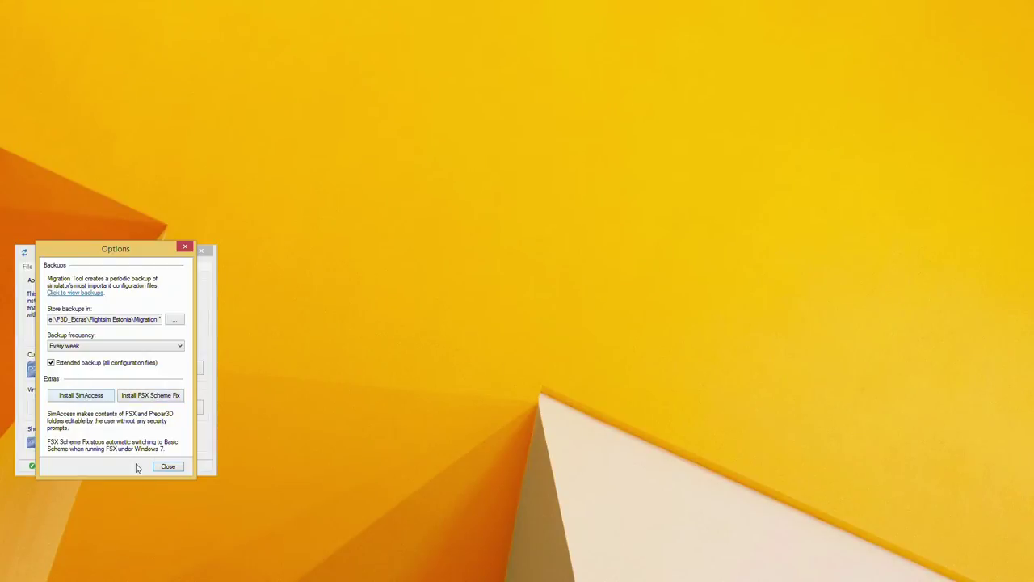
click(165, 466)
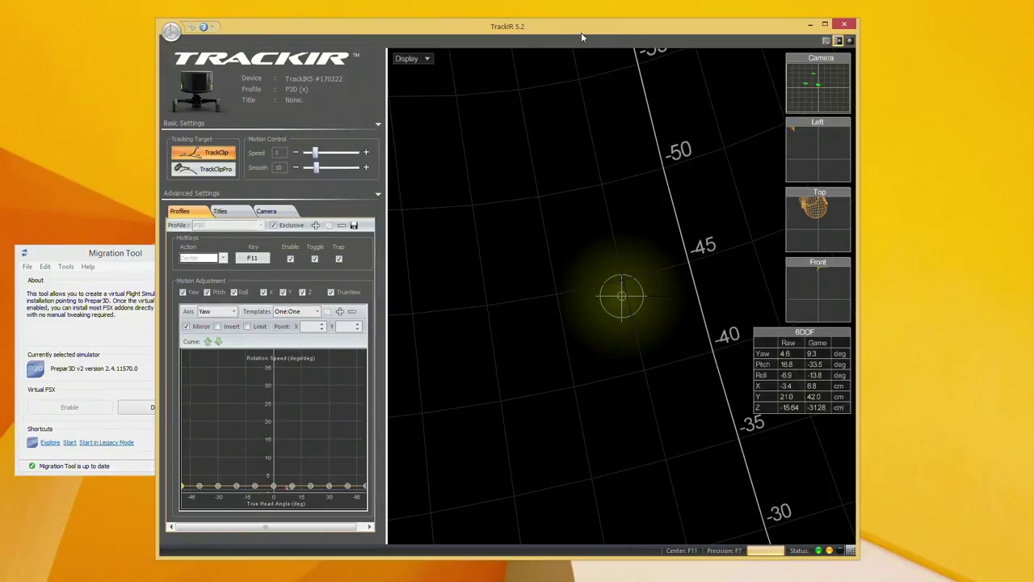
Close the TrackIR 5.2 window.
click(845, 26)
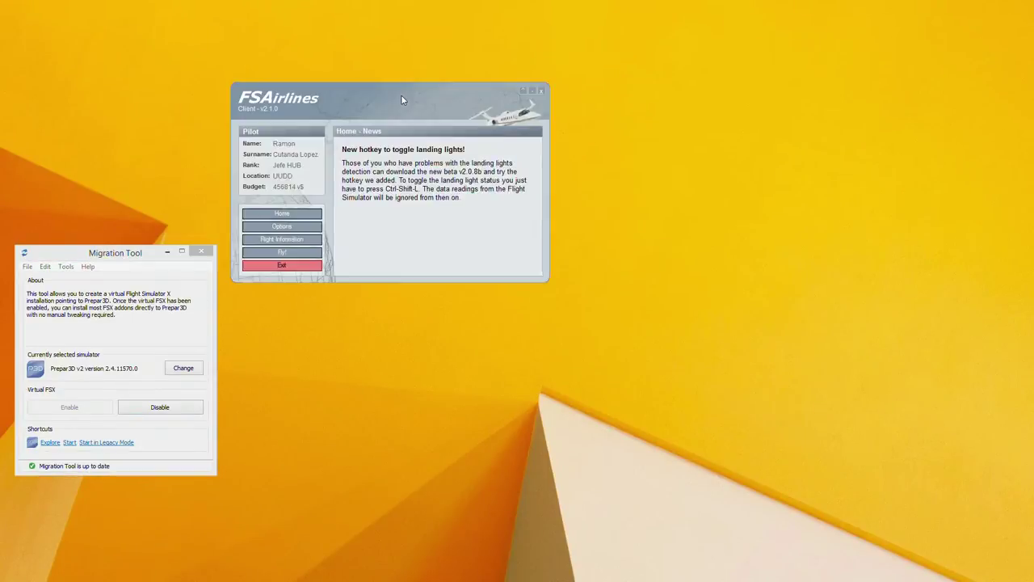
In the FSAirlines client options, set the Flight Simulator interface to SimConnect.
drag(400, 96, 433, 155)
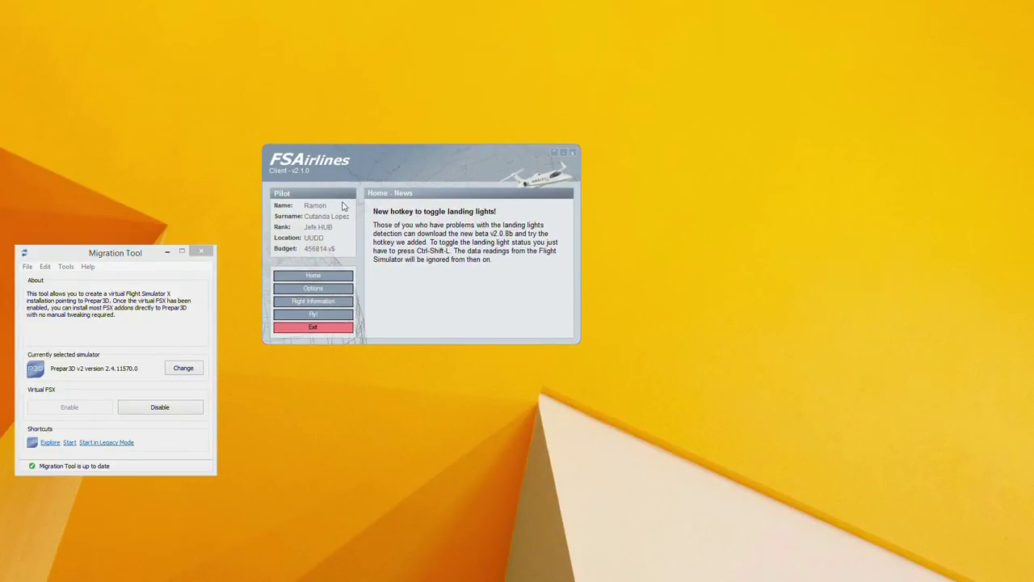
click(314, 288)
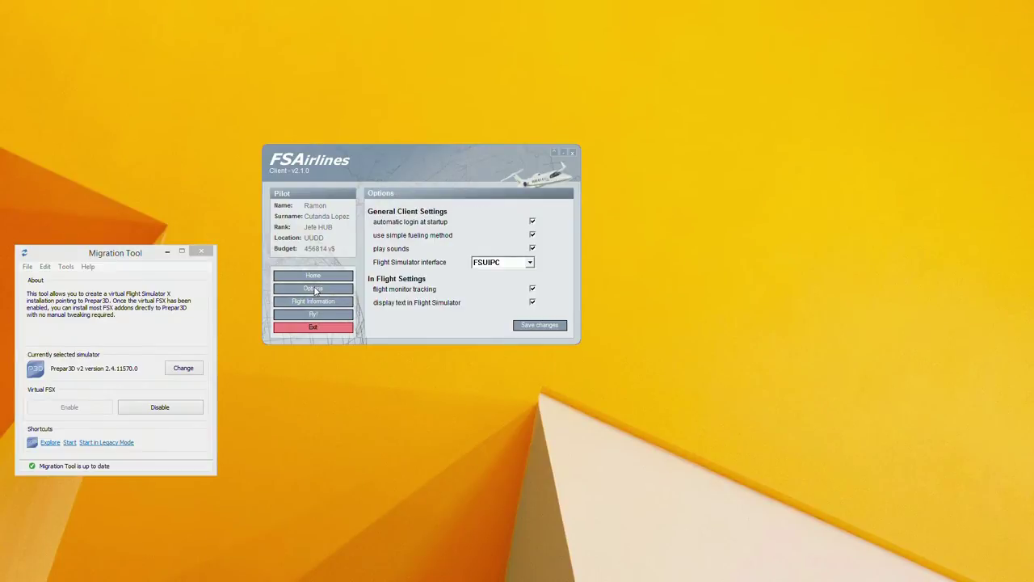
click(514, 263)
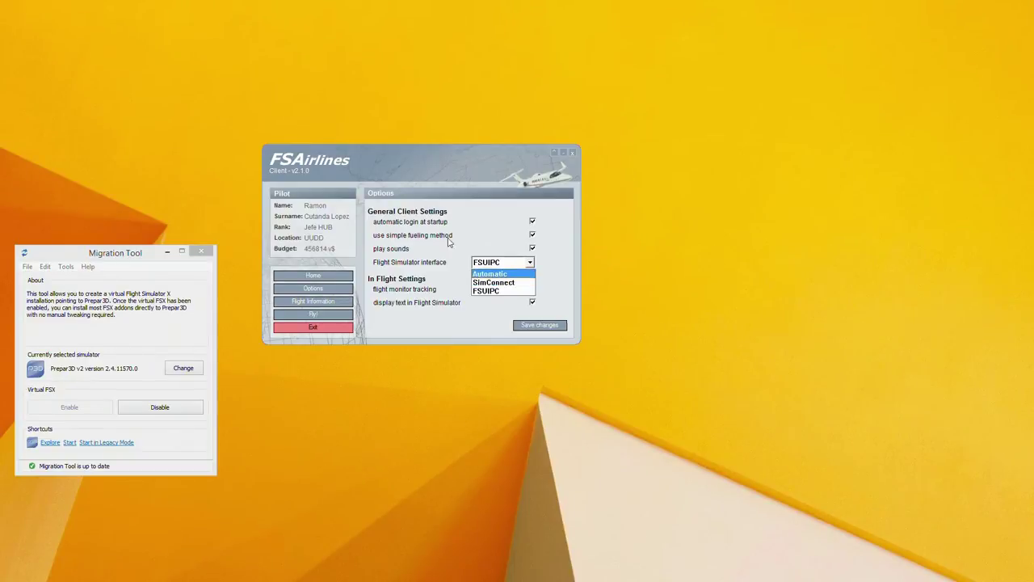
click(442, 205)
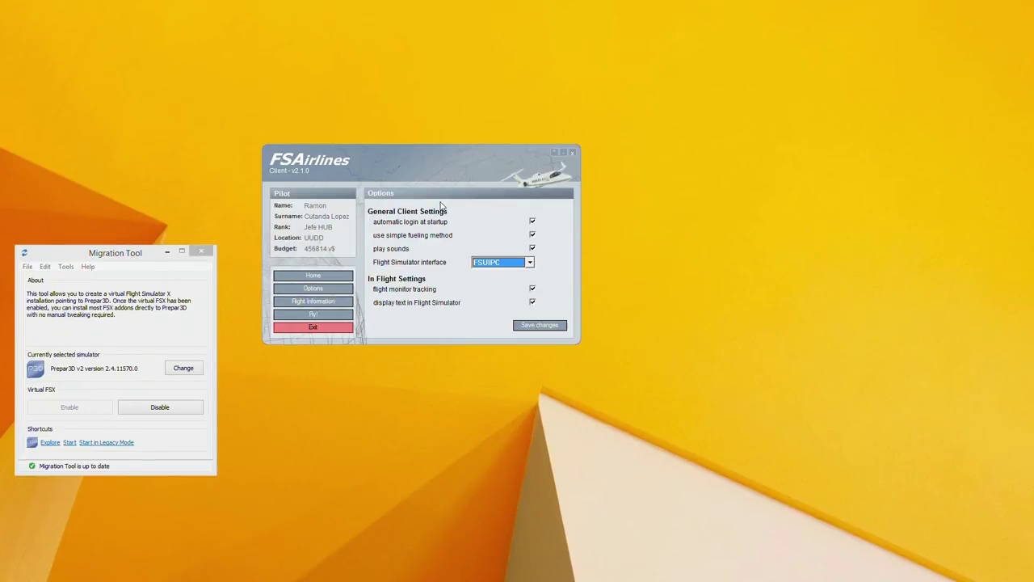
click(509, 264)
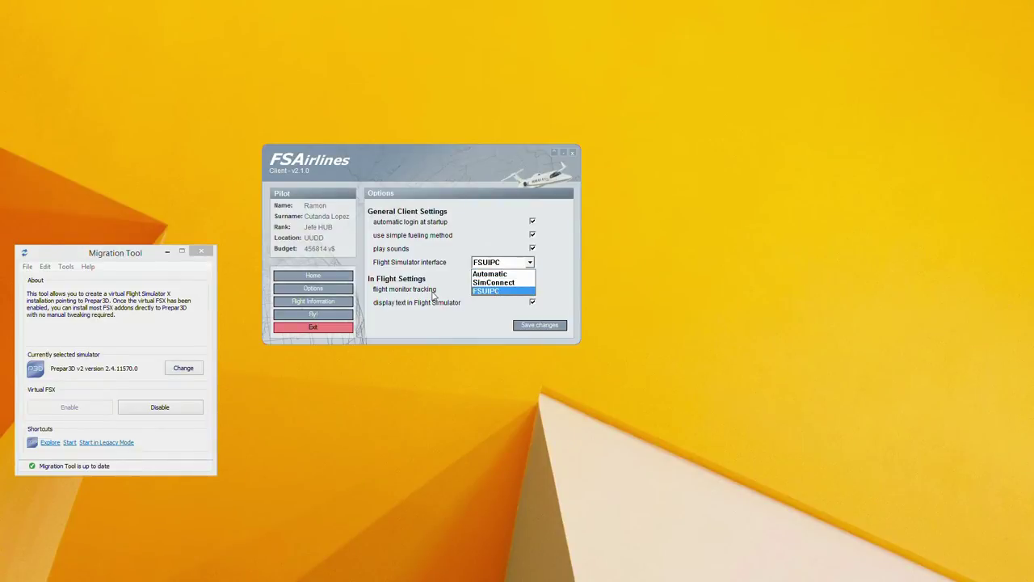
click(498, 283)
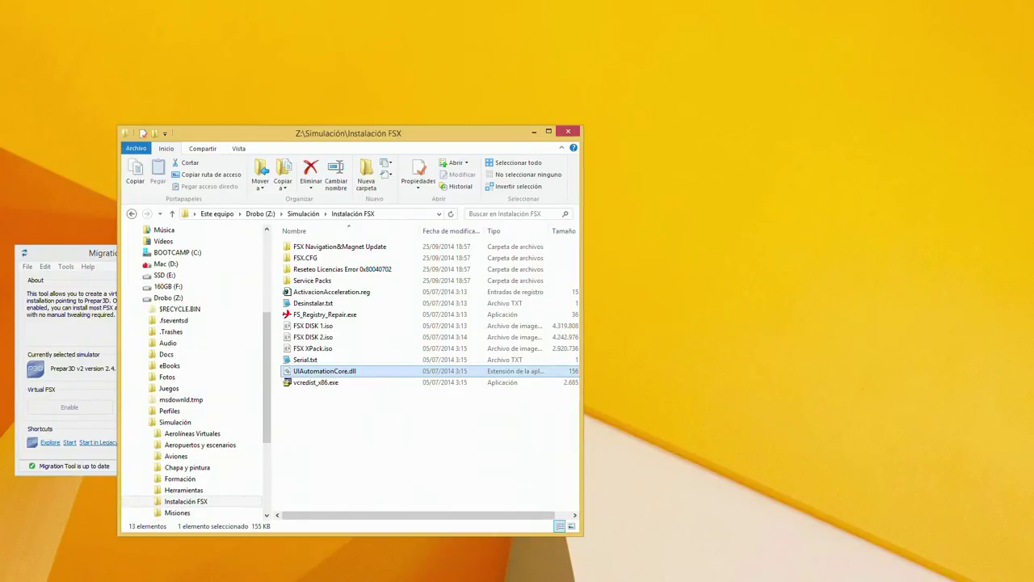
Open Task Manager, end the Microsoft Flight Simulator task, and close Task Manager.
click(113, 449)
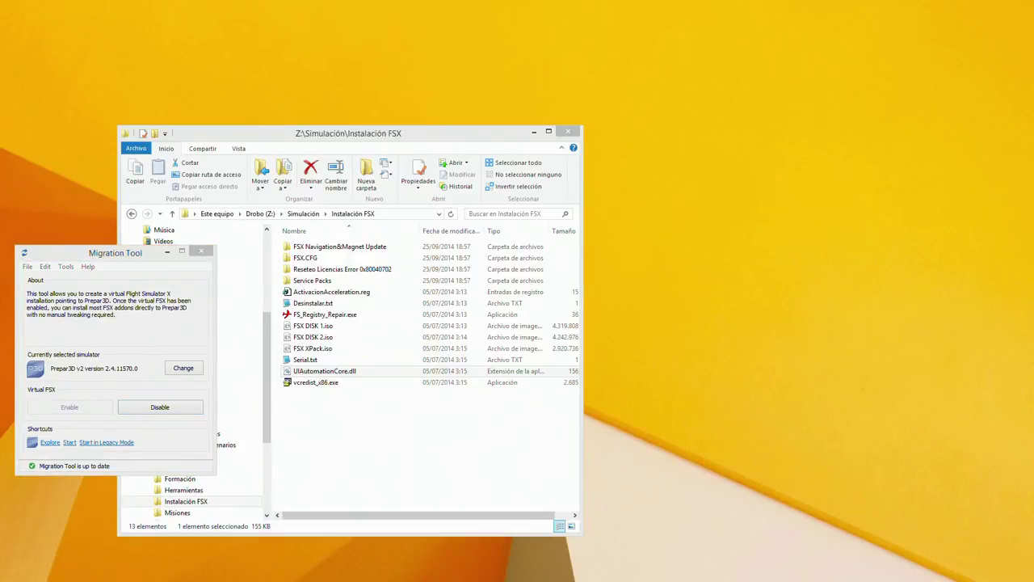
key(ctrl+shift+Escape)
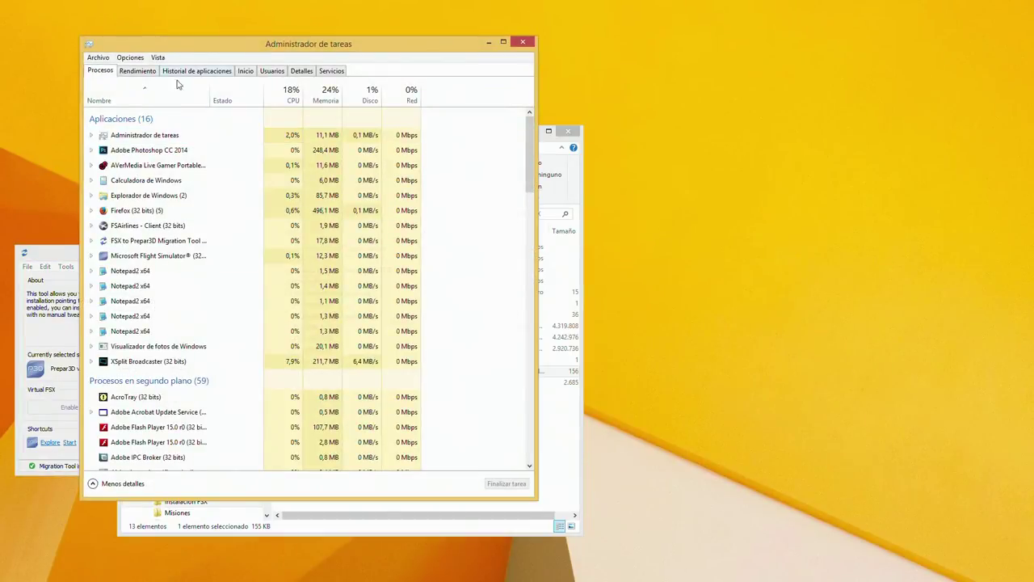
right_click(185, 257)
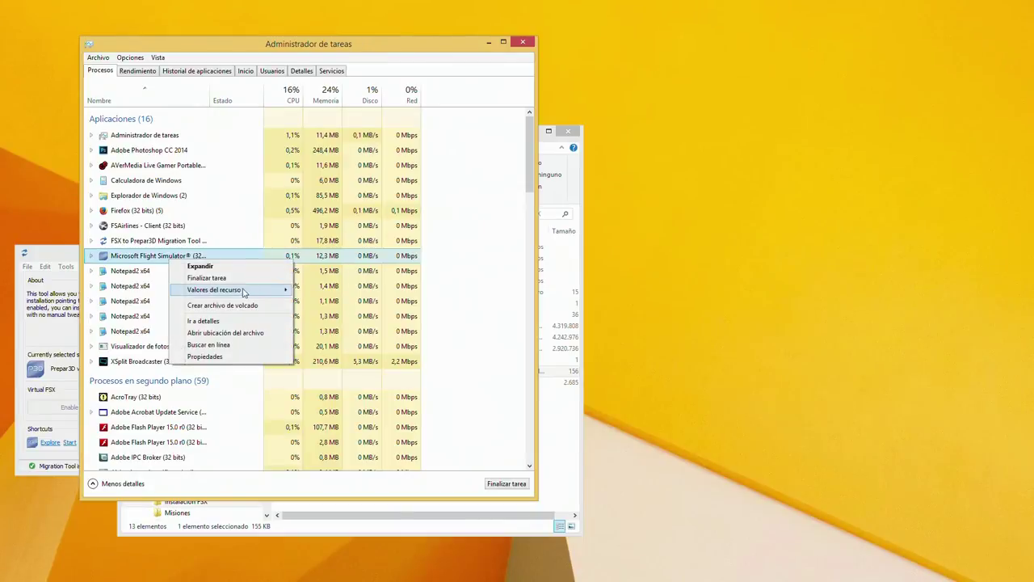
click(212, 277)
scroll(197, 307, down, 1)
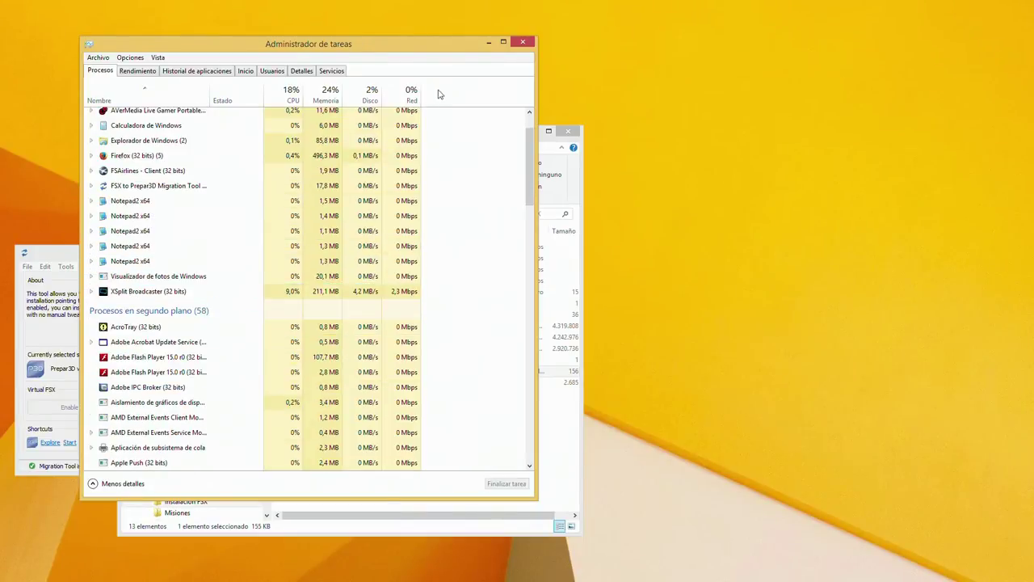
click(531, 42)
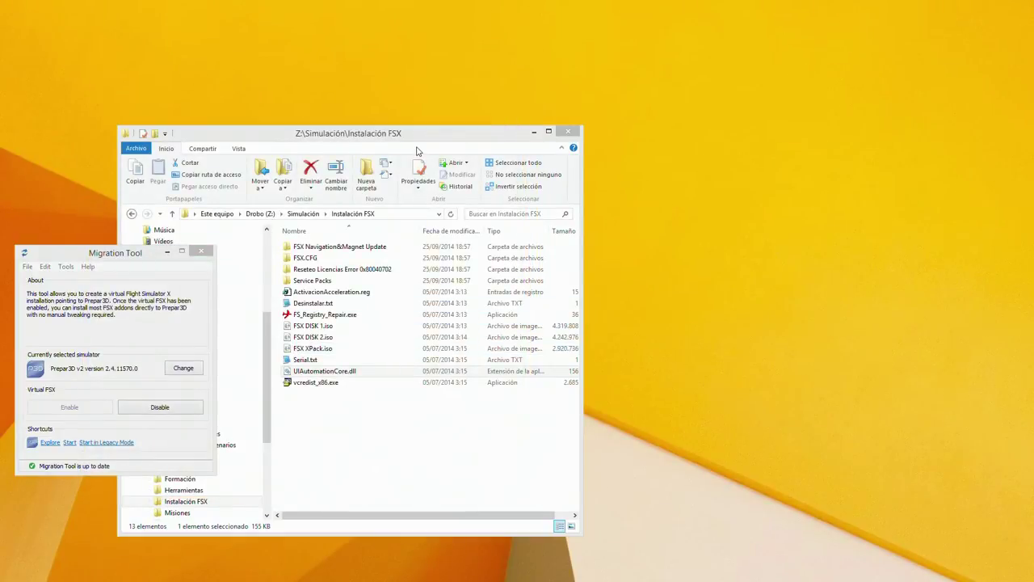
In File Explorer, browse to the C:\P3D\redist\Interface folder.
drag(412, 144, 580, 130)
click(359, 242)
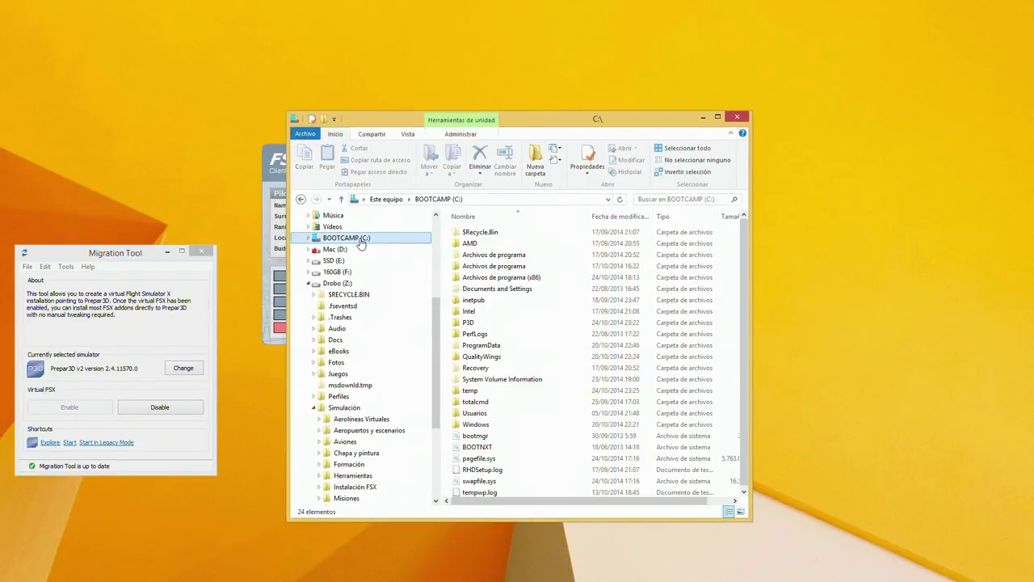
double_click(475, 322)
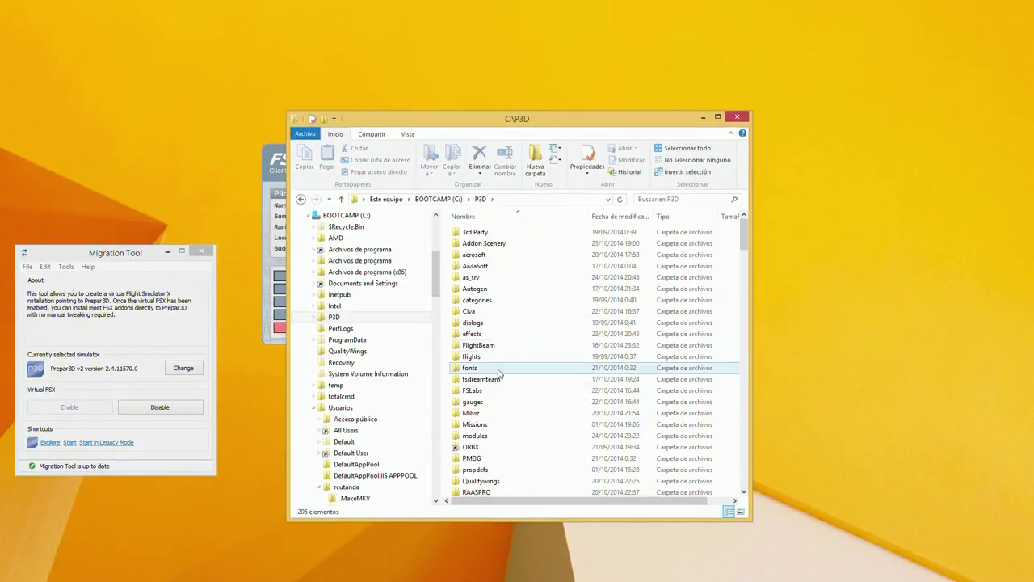
drag(470, 125, 407, 110)
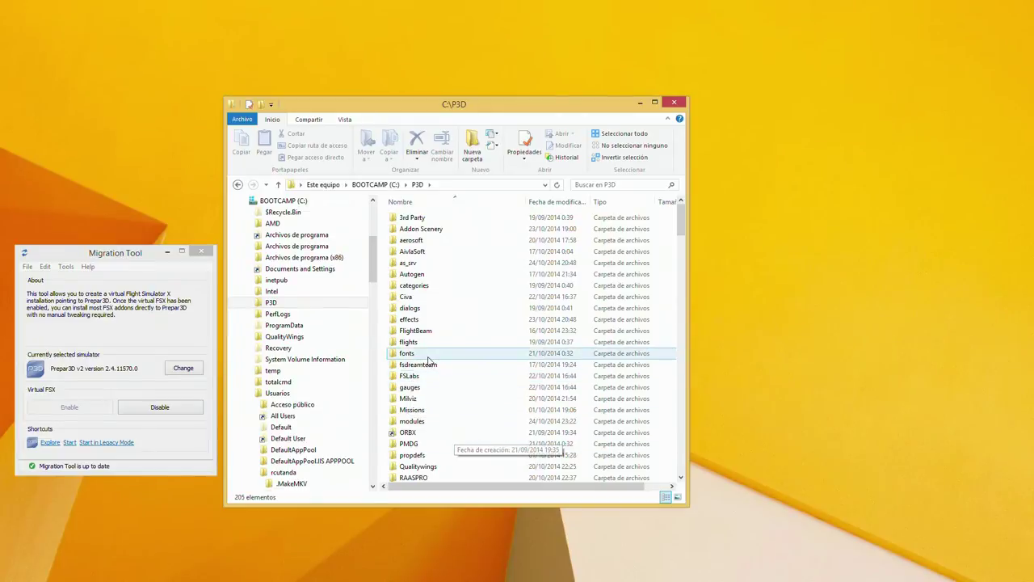
click(412, 455)
scroll(412, 455, down, 3)
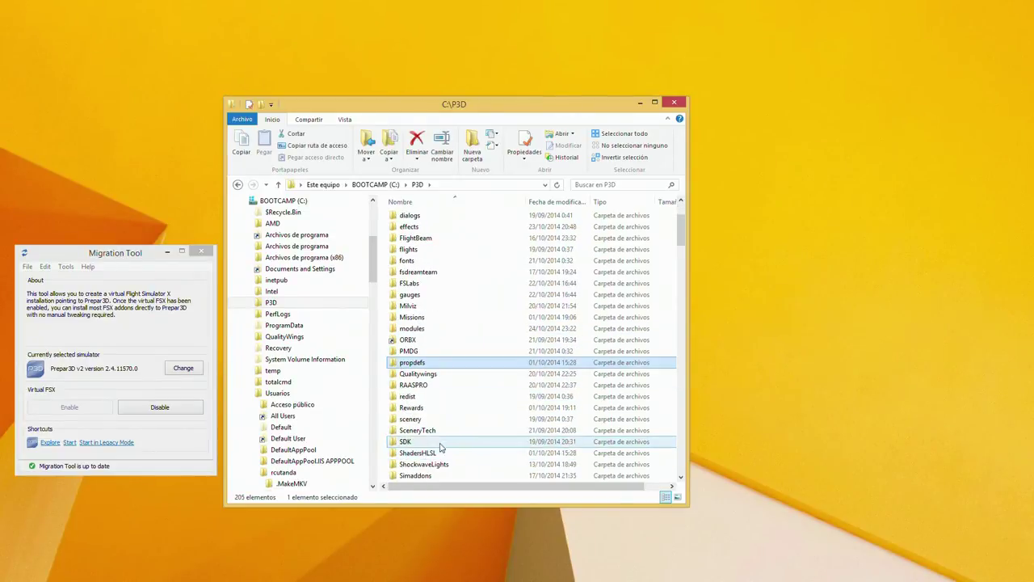
double_click(409, 399)
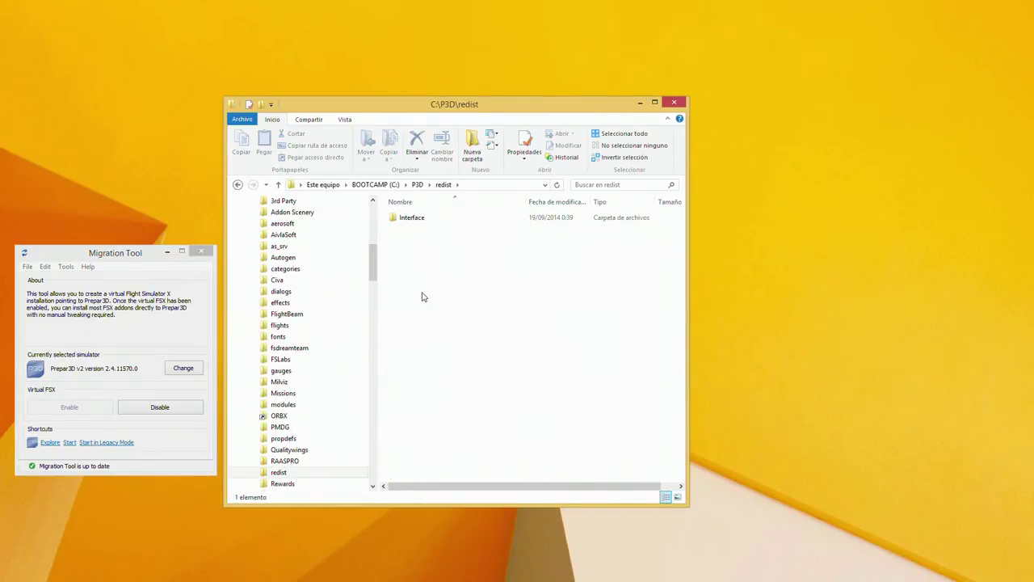
double_click(411, 221)
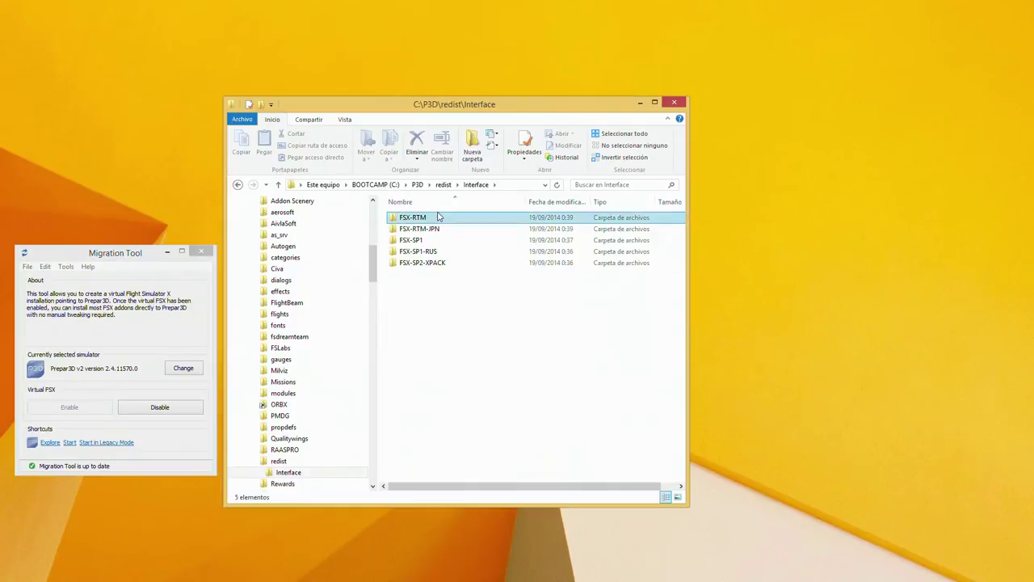
Go through the FSX-RTM, FSX-SP1, FSX-RTM-JPN, FSX-SP1-RUS and FSX-SP2-XPACK folders one by one.
click(413, 219)
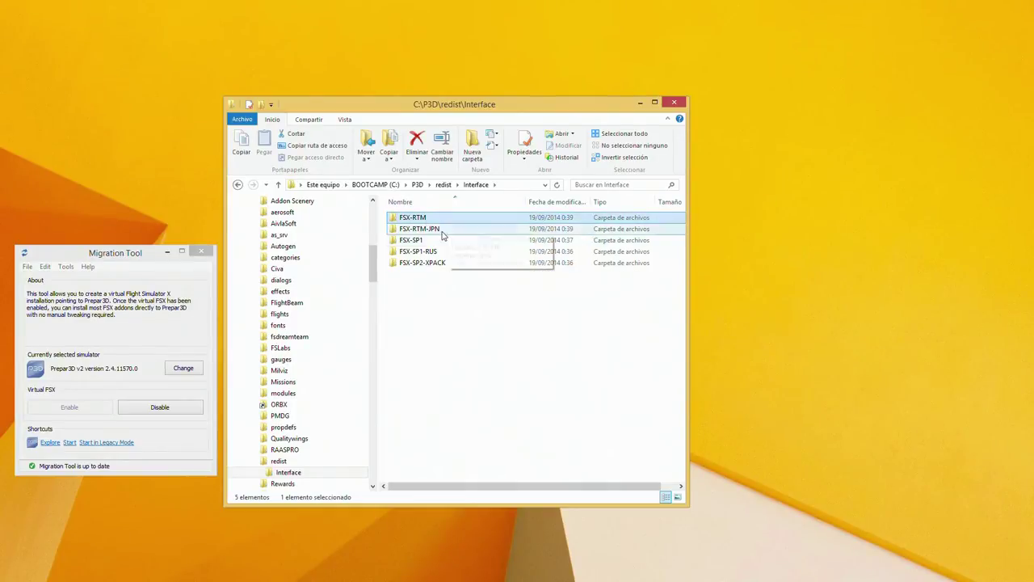
click(414, 241)
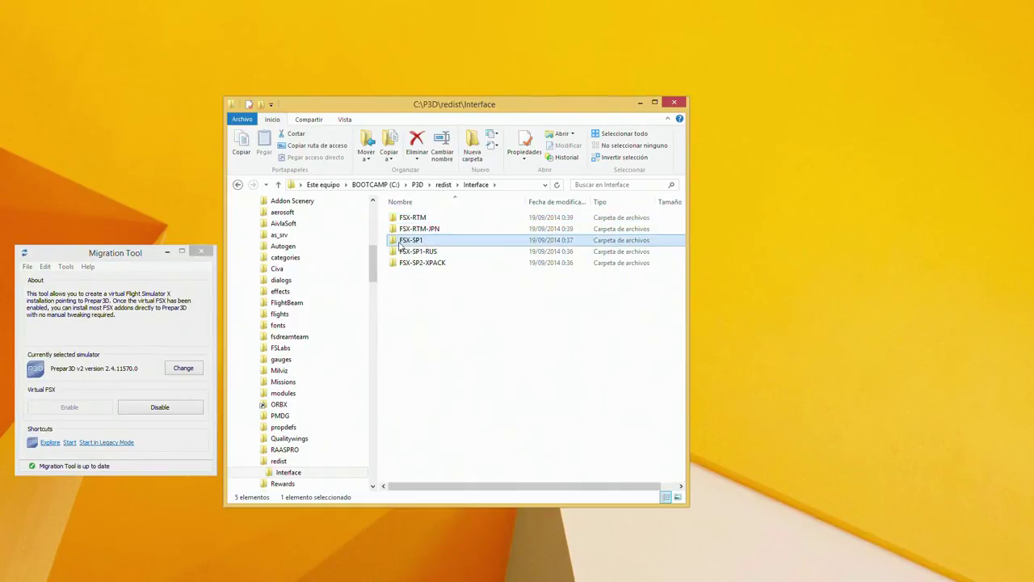
click(441, 230)
click(439, 252)
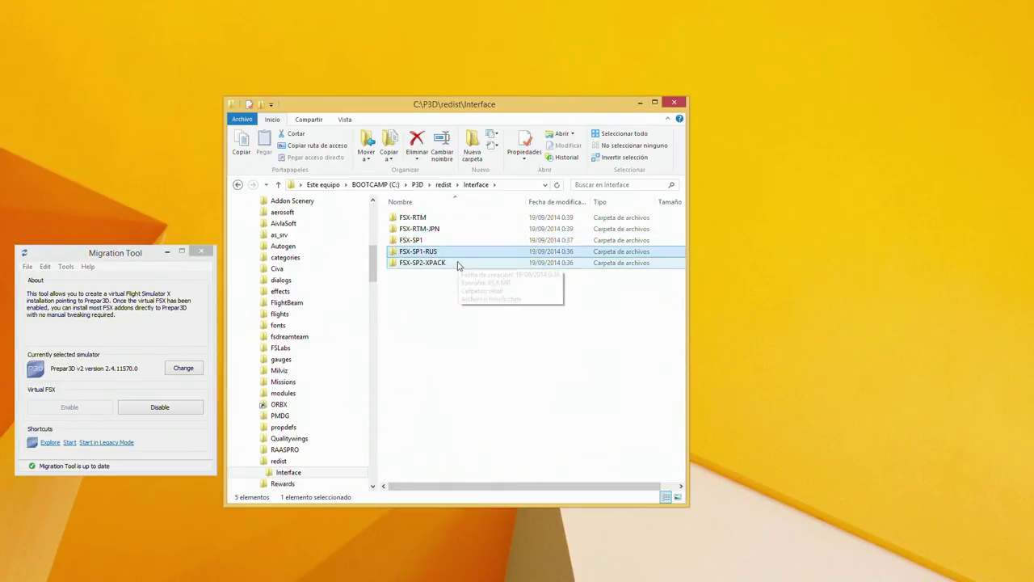
click(403, 265)
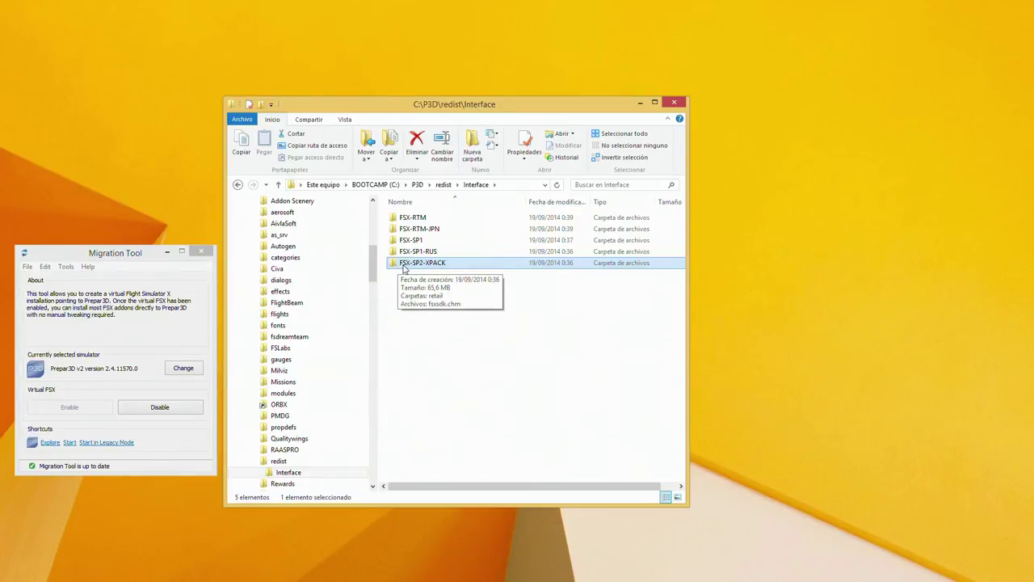
Open the retail\lib folder inside FSX-SP2-XPACK and locate the SimConnect.msi installer.
double_click(404, 266)
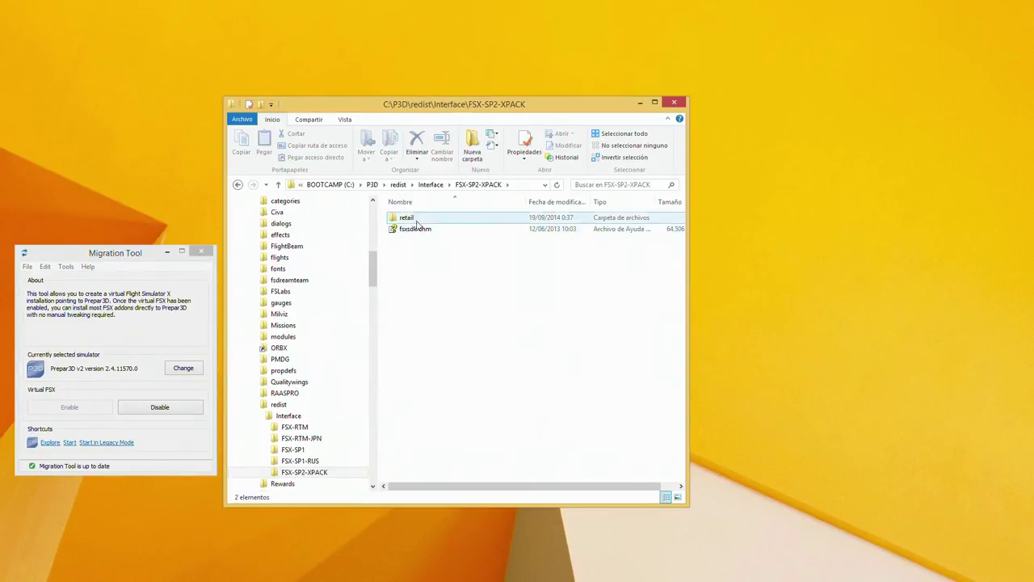
double_click(415, 218)
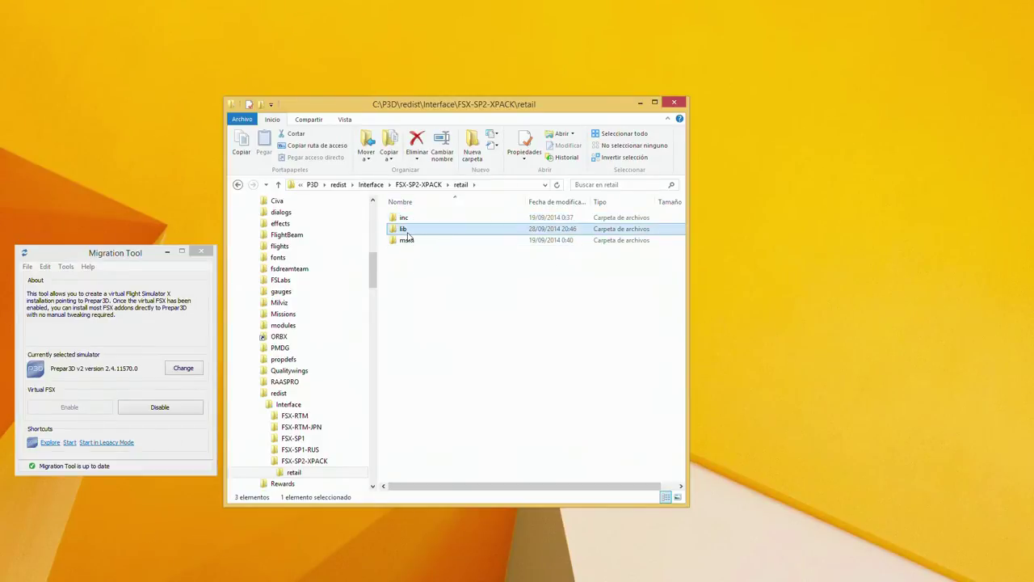
double_click(407, 231)
click(423, 241)
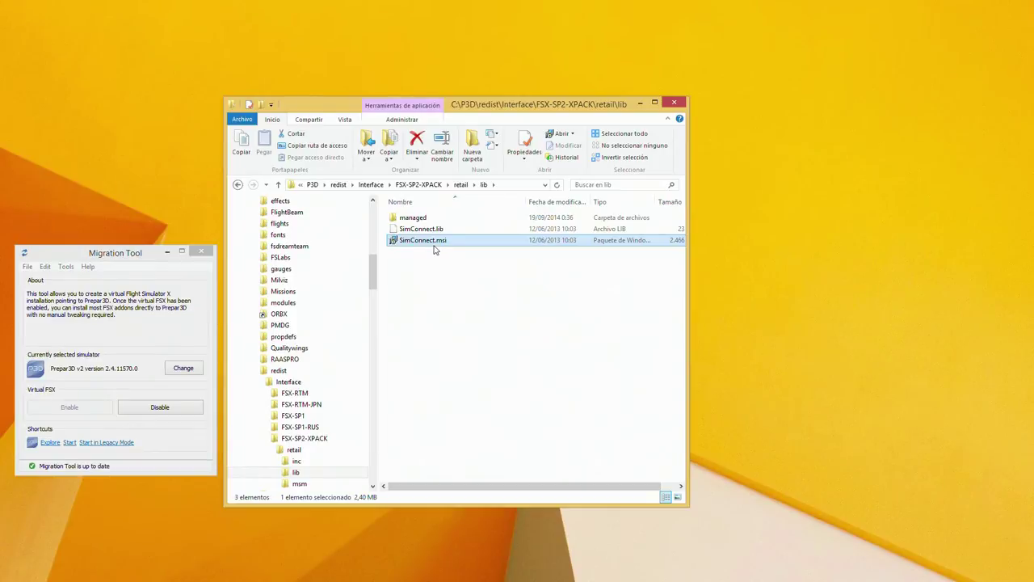
mouse_move(422, 246)
click(439, 283)
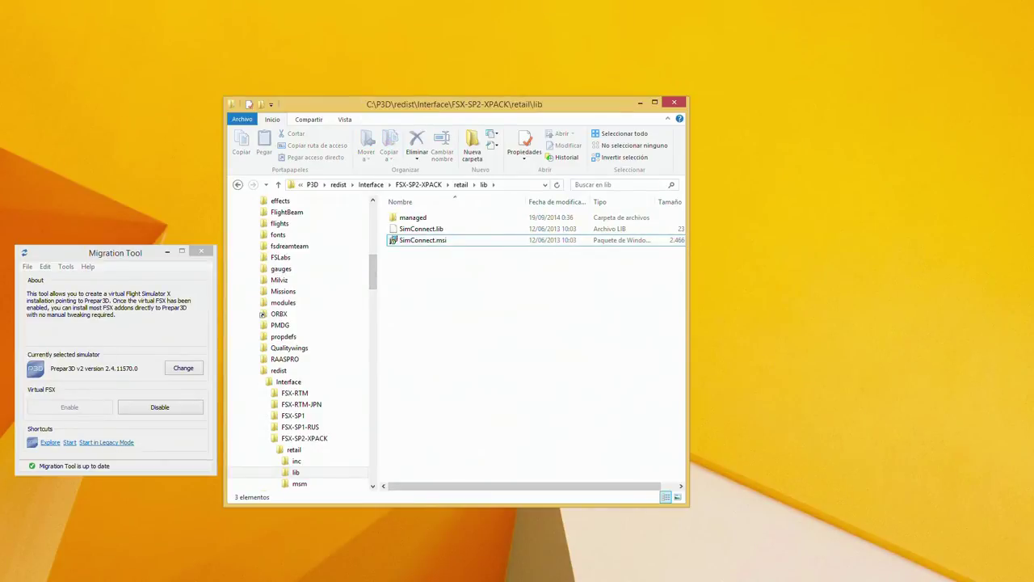
Switch to the untitled Notepad2 document and delete all of its text.
key(alt+Tab)
click(226, 315)
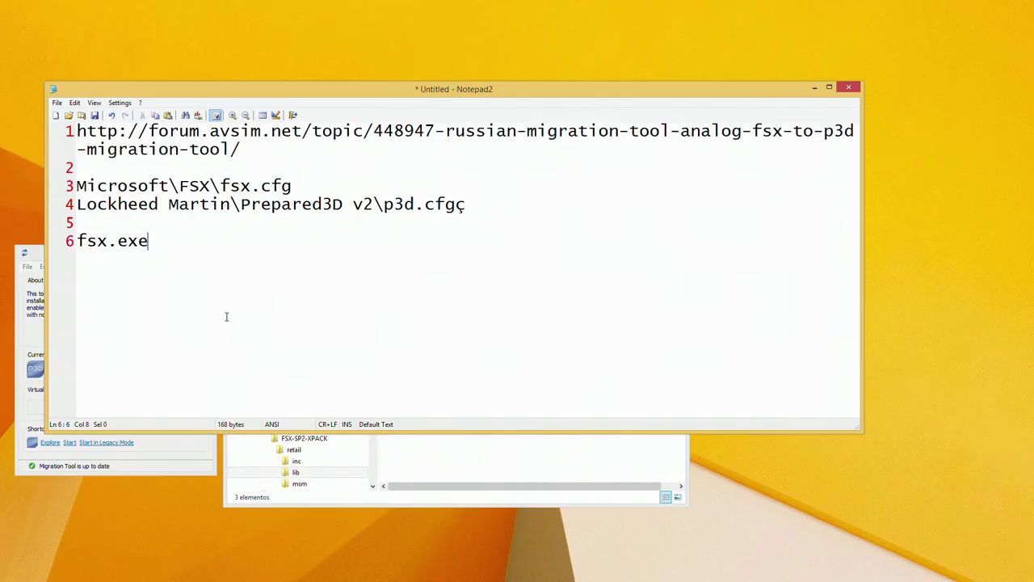
drag(226, 316, 10, 131)
key(Delete)
Copy the lib folder's full path from File Explorer and paste it into the empty Notepad2 document.
click(440, 489)
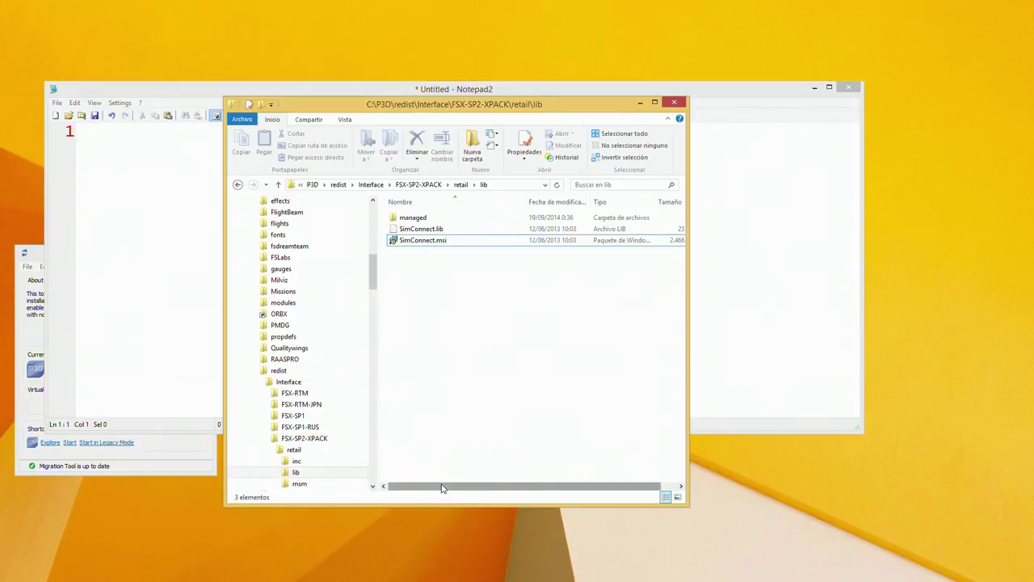
click(517, 184)
key(ctrl+c)
click(192, 195)
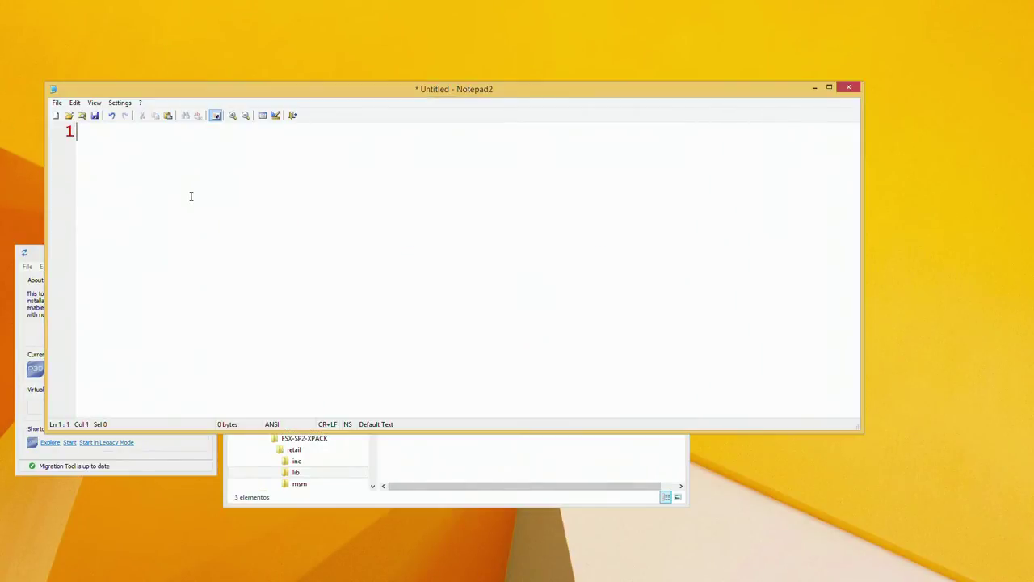
key(ctrl+v)
Copy the SimConnect.msi file name and append it after a backslash to the folder path in Notepad2.
click(439, 492)
click(454, 240)
key(F2)
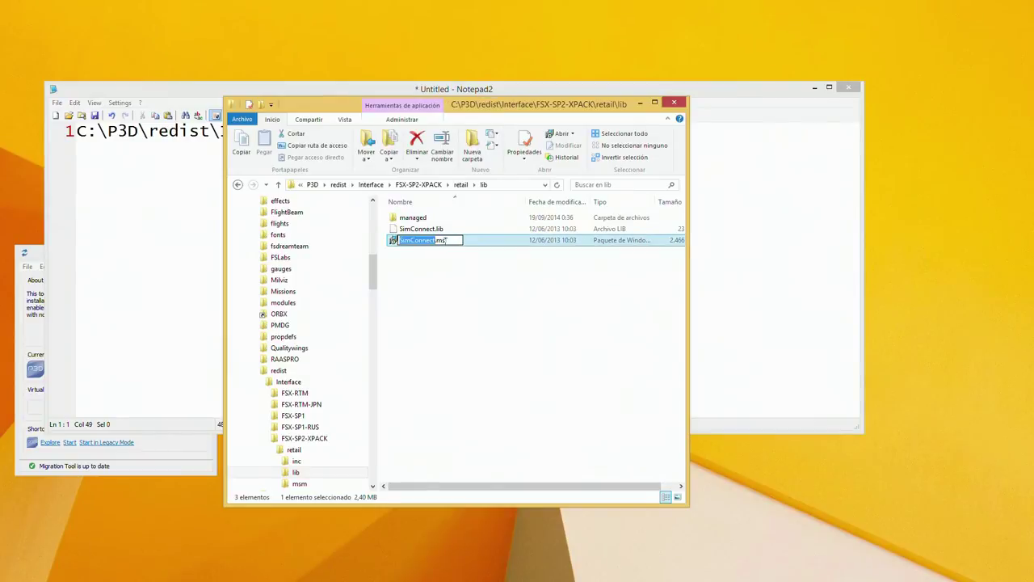
key(alt+Tab)
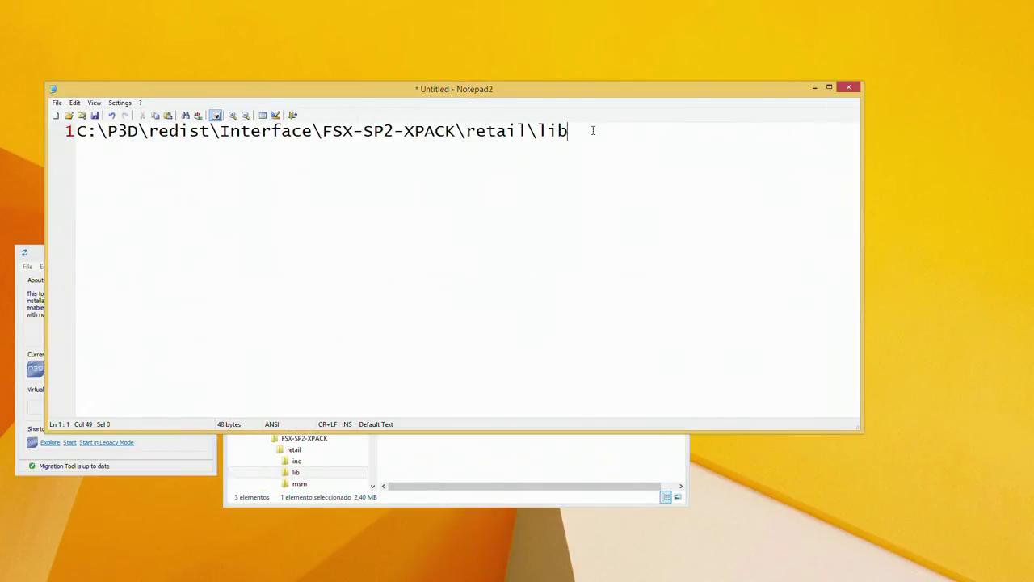
text(\)
key(ctrl+v)
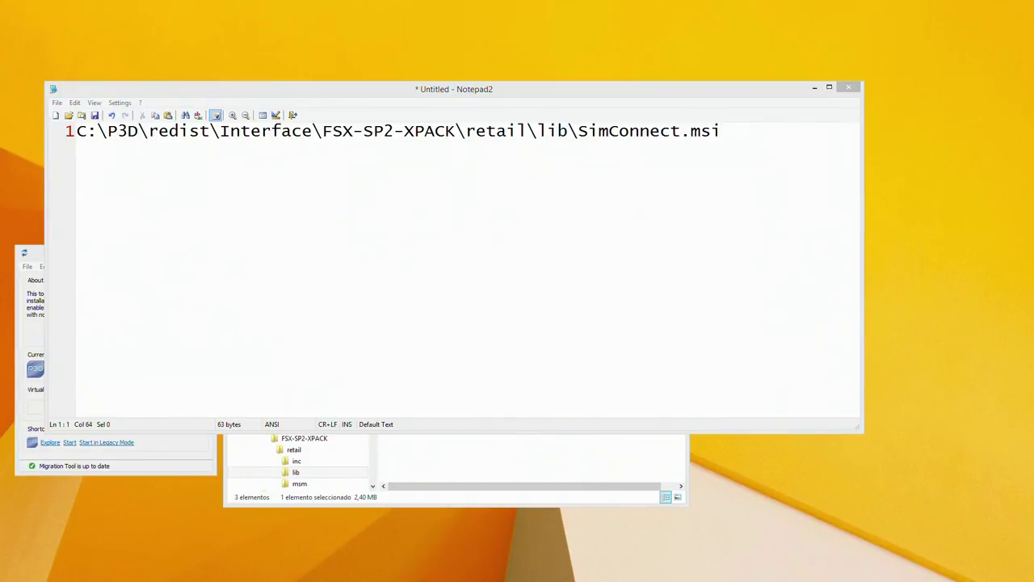
Insert two blank lines above the SimConnect.msi path and enter SLI there.
key(Home)
key(Return)
key(Return)
key(Up)
key(Up)
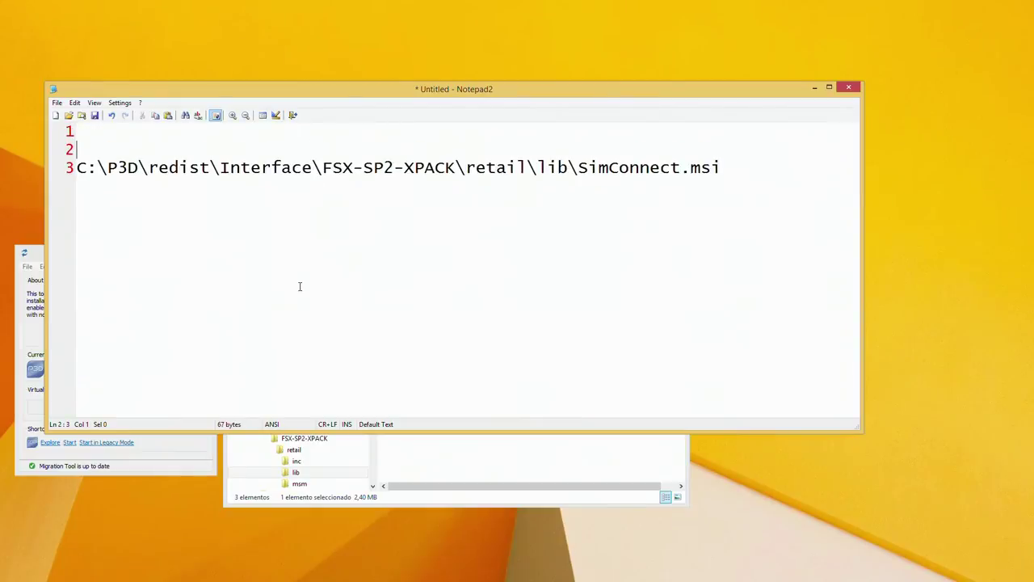
text(SLI)
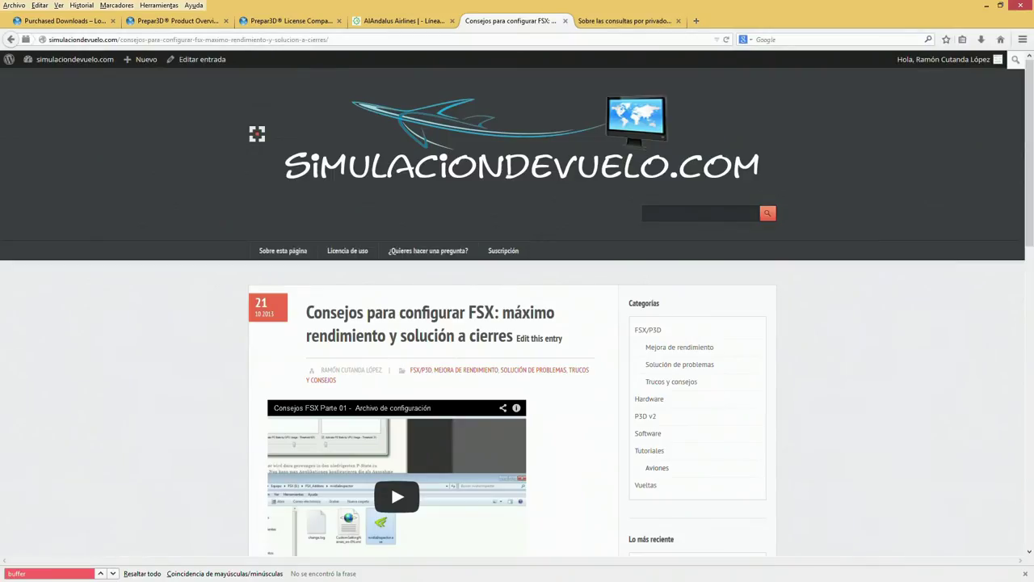
Look over the top of the FSX configuration tips article on simulaciondevuelo.com and minimize its browser window.
scroll(171, 351, down, 1)
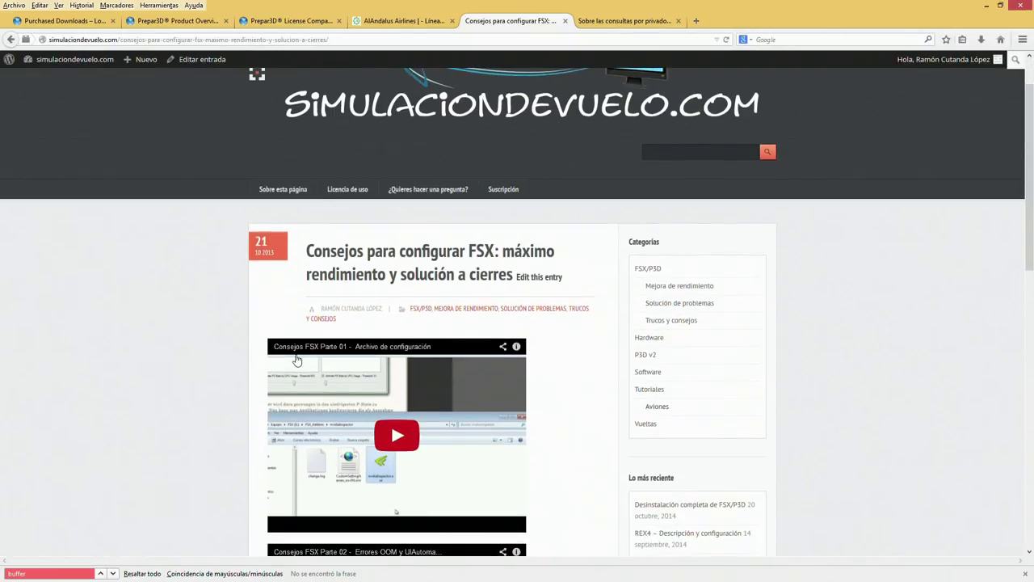
click(988, 6)
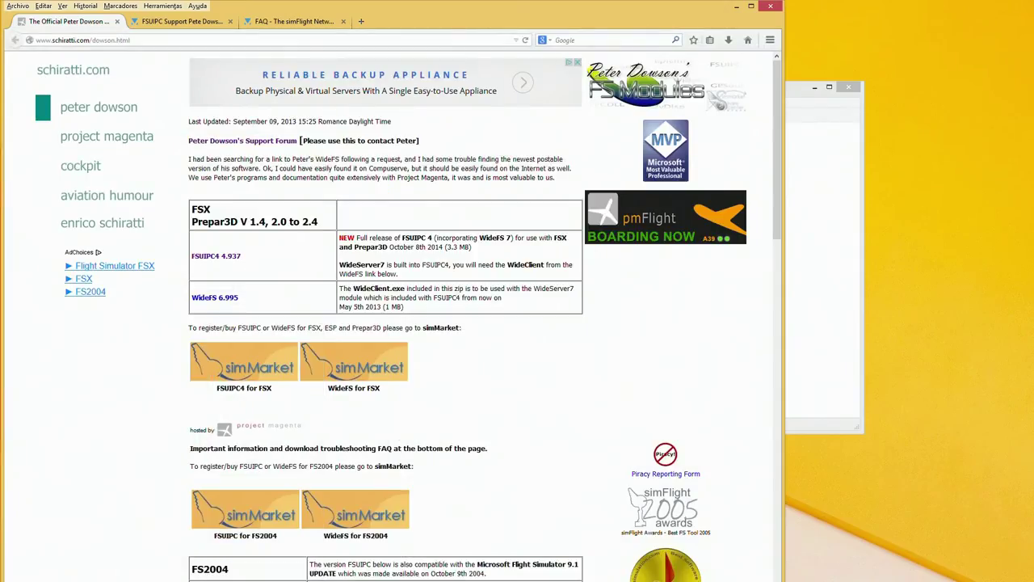
Minimize the browser window and enter SSD in the Notepad2 note, two lines below the SimConnect.msi path.
click(736, 6)
click(130, 132)
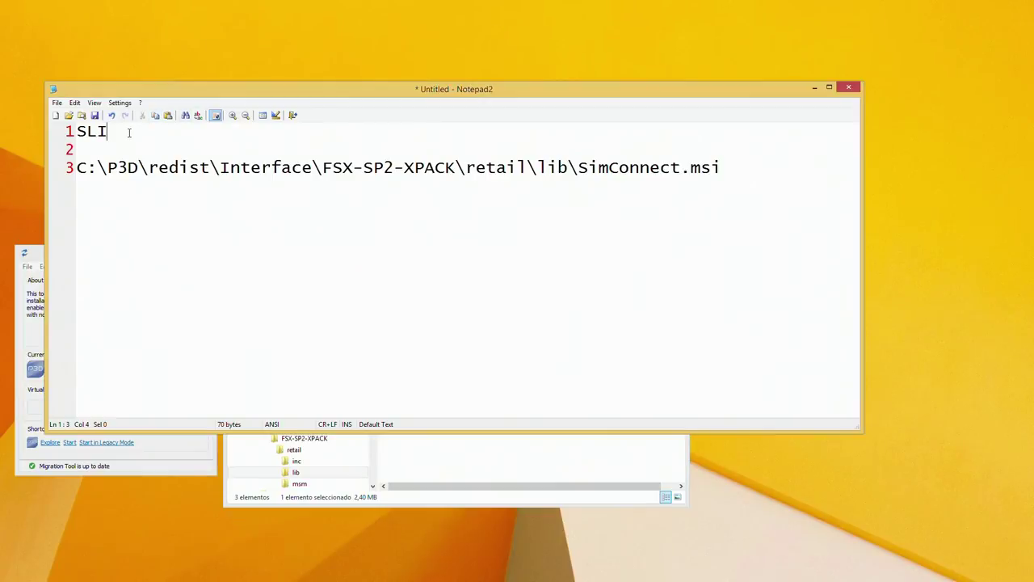
key(Down)
key(Down)
key(Home)
key(Return)
key(Return)
key(Return)
key(BackSpace)
key(BackSpace)
key(BackSpace)
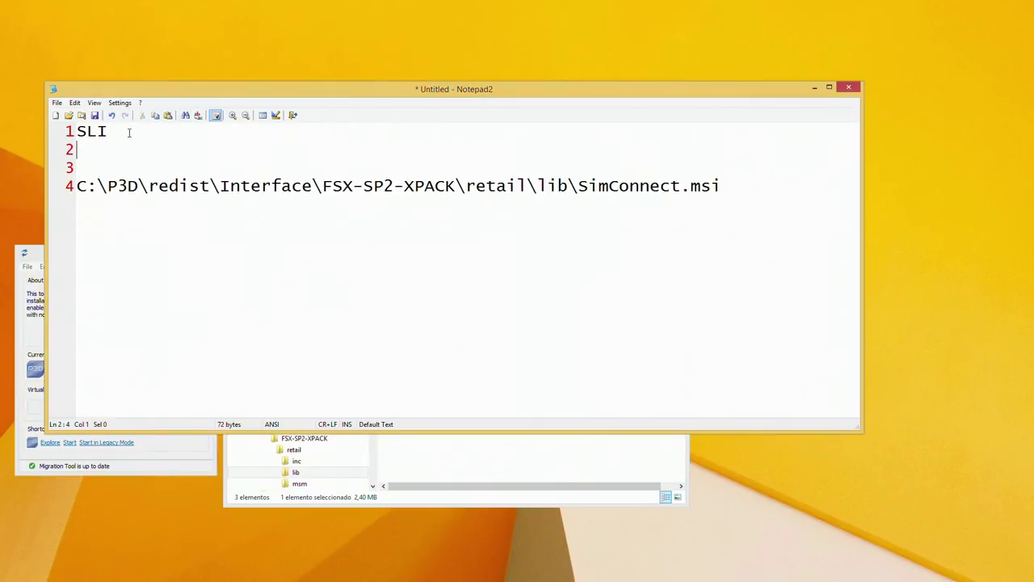
key(End)
key(Return)
key(Return)
key(Return)
key(BackSpace)
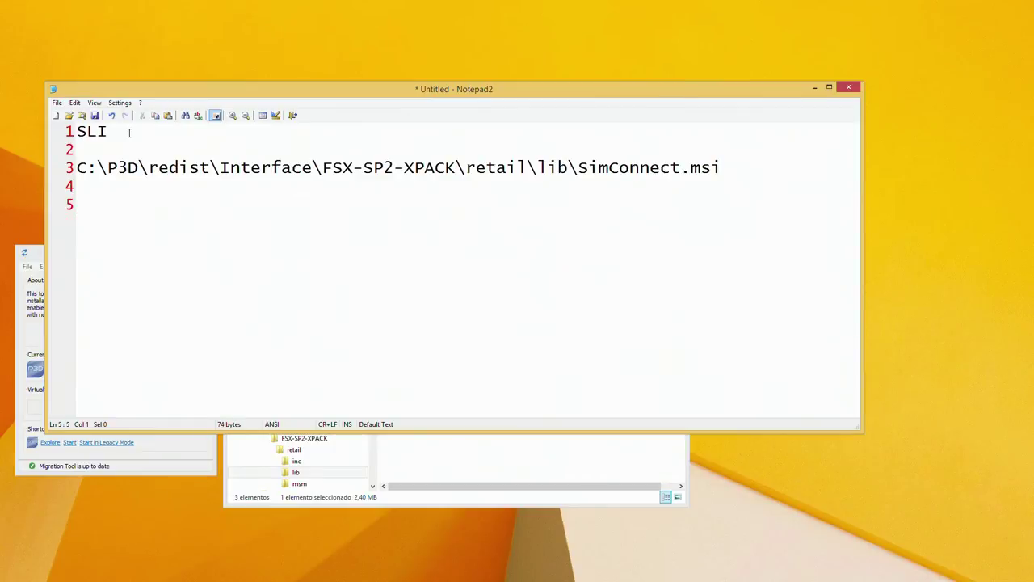
text(SSD)
Highlight the words SSD and SLI in turn to point them out in the note.
key(shift+Home)
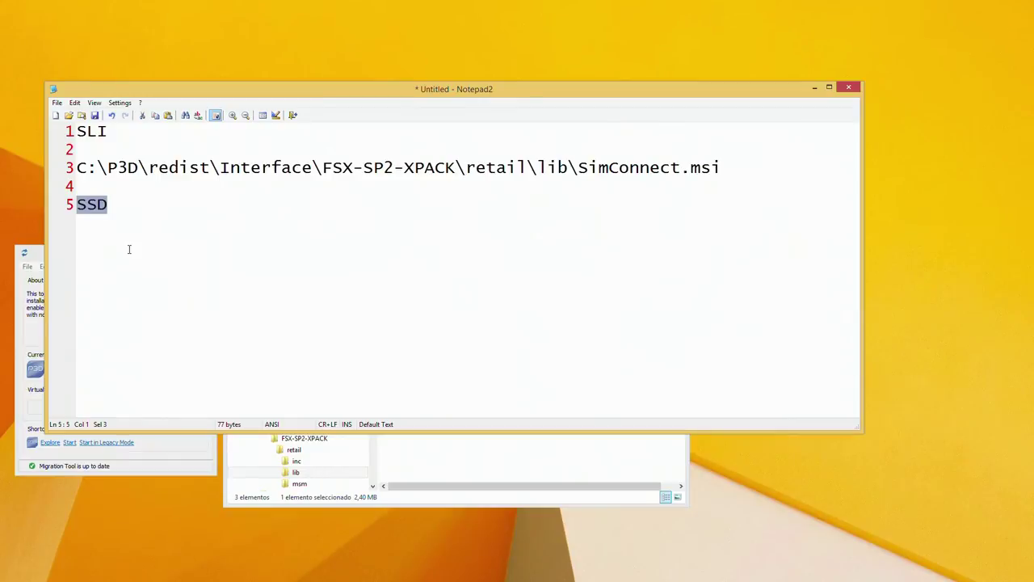
click(117, 209)
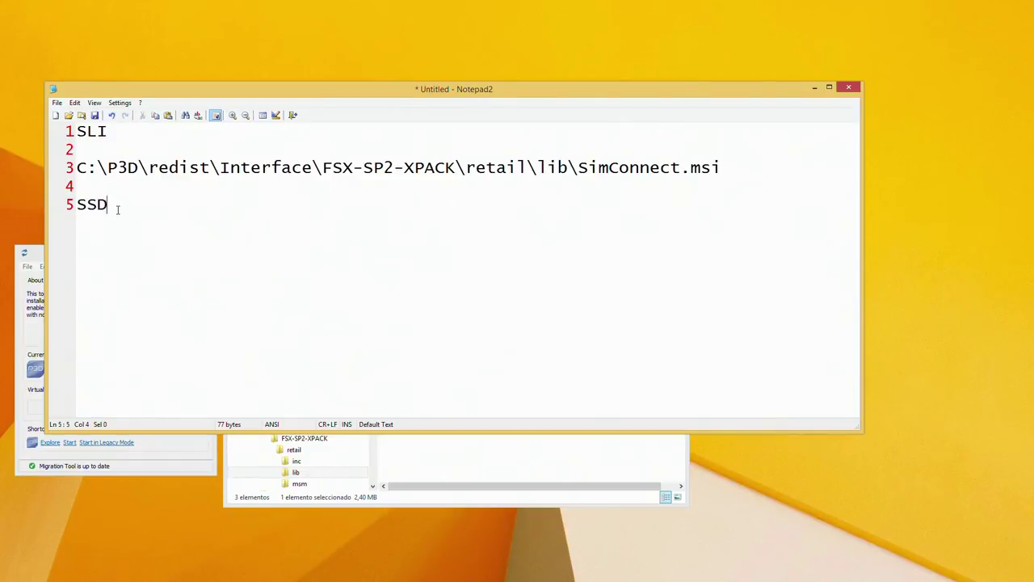
key(shift+Left)
key(shift+Left)
key(shift+Left)
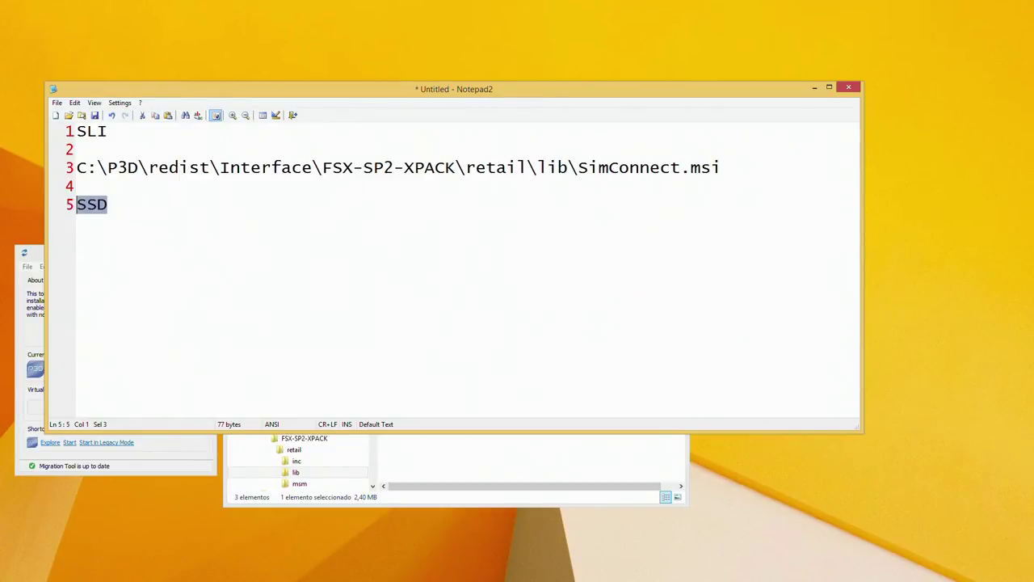
click(127, 135)
key(shift+Home)
Insert a line directly below SLI and enter CrossFire there.
click(130, 150)
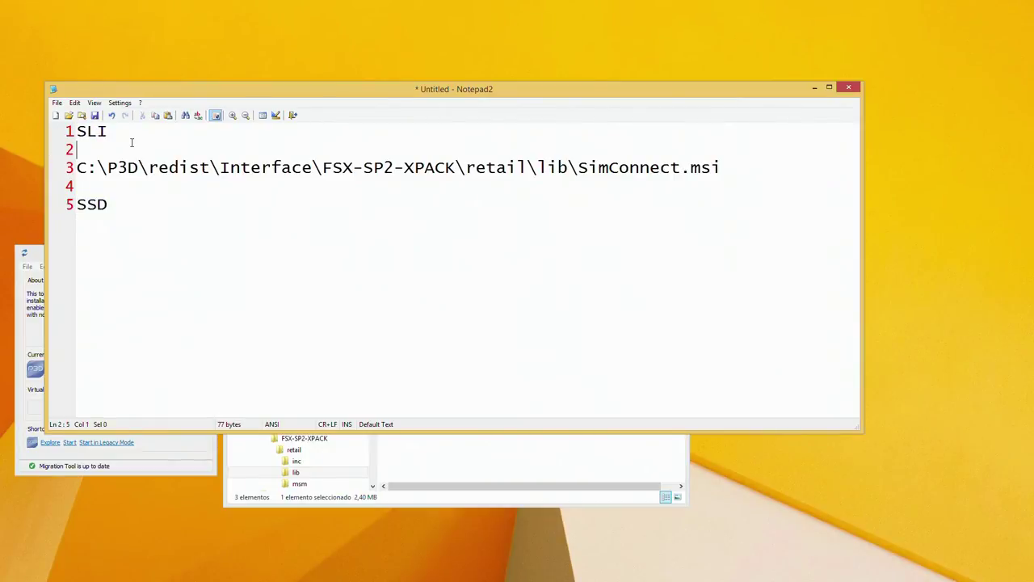
key(Return)
key(Up)
text(Cross)
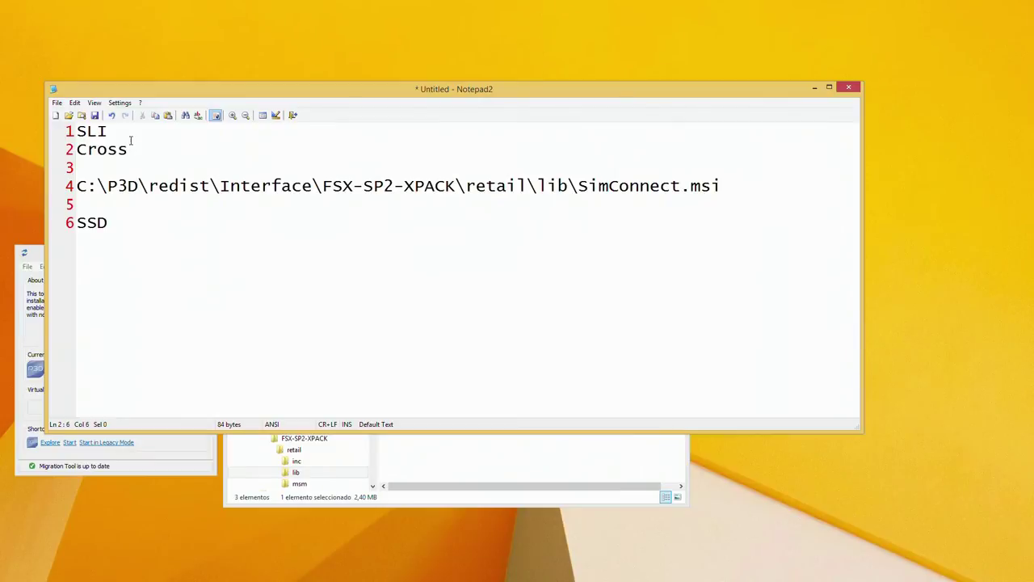
text(Fire)
Append "-> ATI" to the CrossFire line and "-> nVidia" to the SLI line.
key(Up)
key(Home)
key(Down)
key(End)
key(shift+Home)
key(End)
text(-> ATI)
key(Up)
text(-> nVidia)
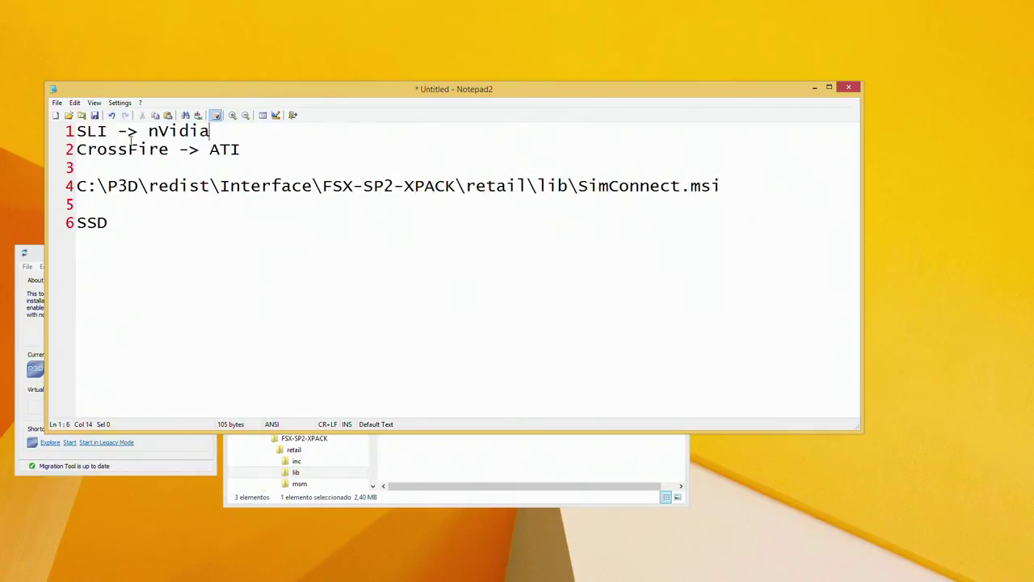
Highlight the word SLI at the start of the first line.
key(Left)
key(Left)
key(Left)
key(Left)
key(Left)
key(Left)
key(Left)
key(Left)
key(Left)
key(Left)
key(Left)
key(Left)
key(Left)
key(shift+Right)
key(shift+Right)
key(shift+Right)
key(shift+Right)
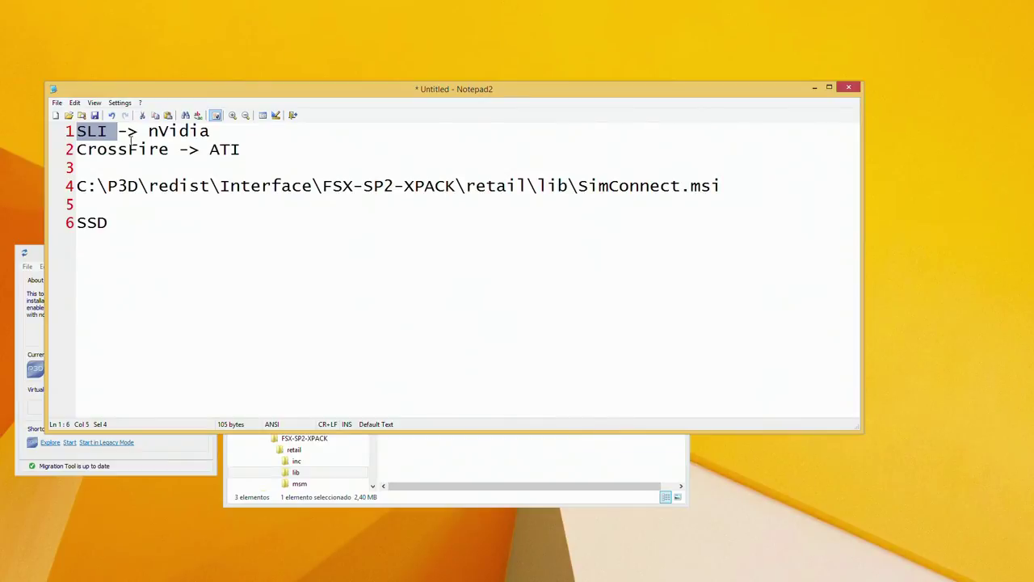
Open AMD FirePro Control Center from the desktop, view the AMD CrossFireX performance settings and close it.
right_click(291, 53)
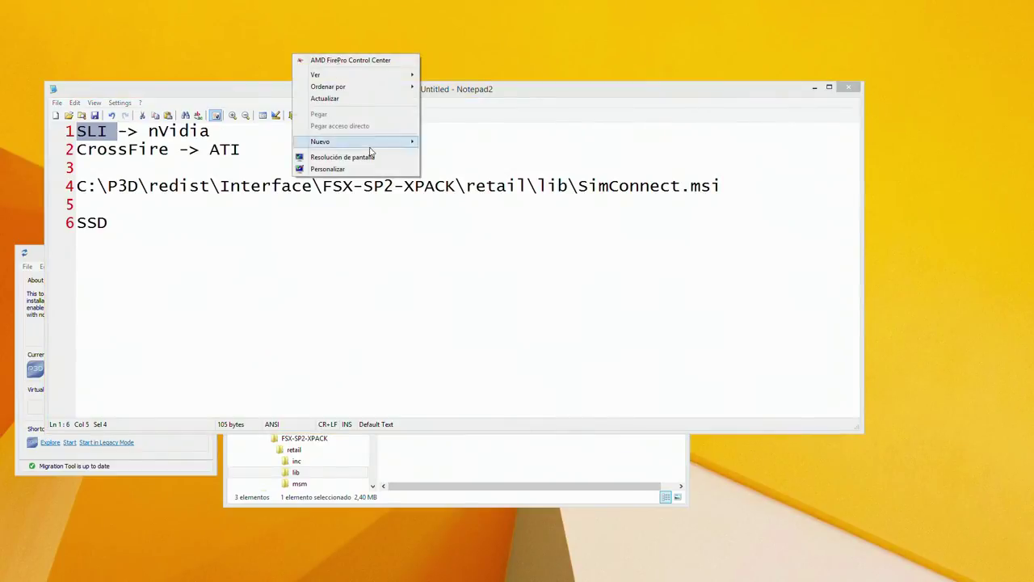
click(335, 127)
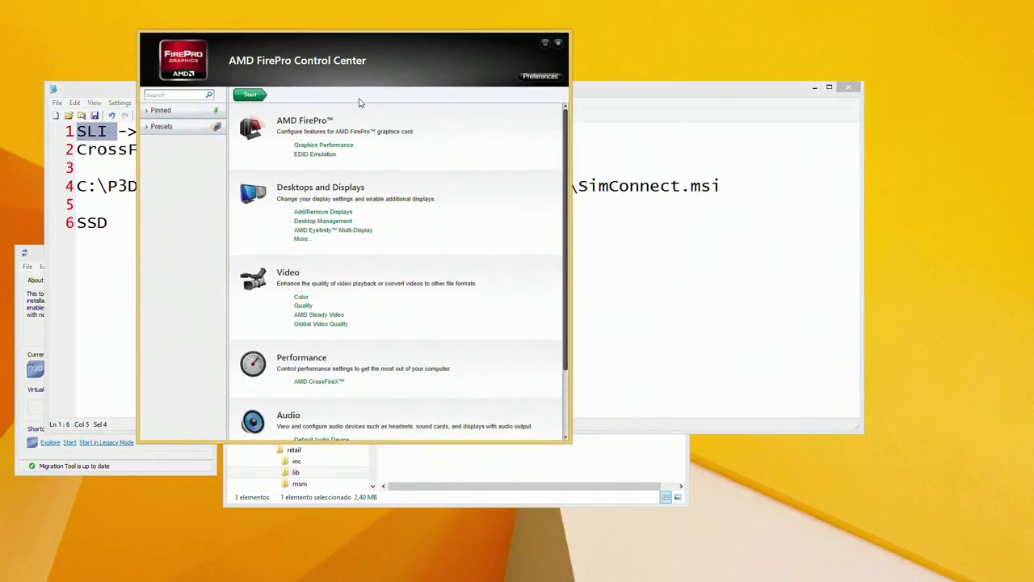
scroll(383, 278, down, 2)
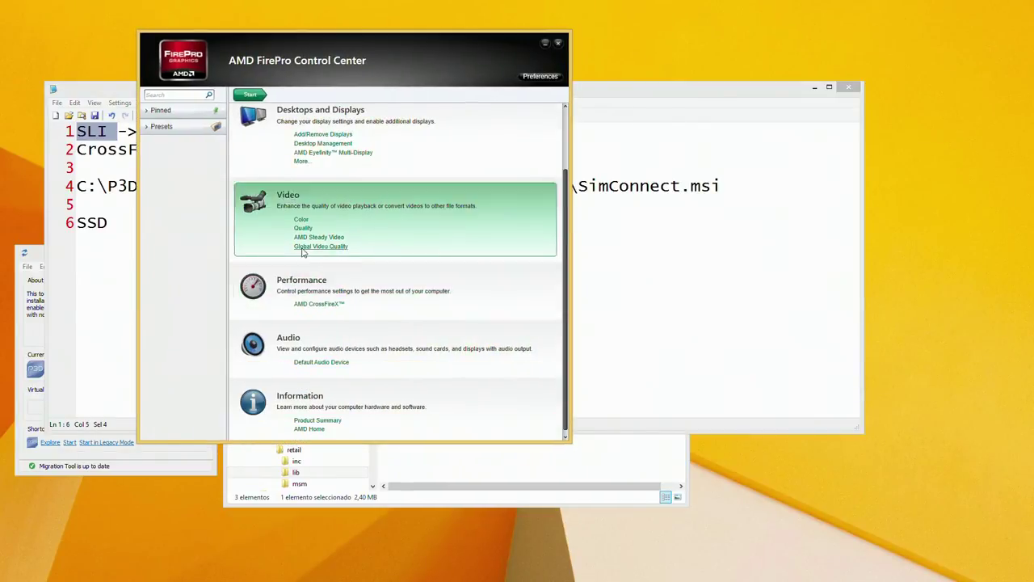
click(321, 304)
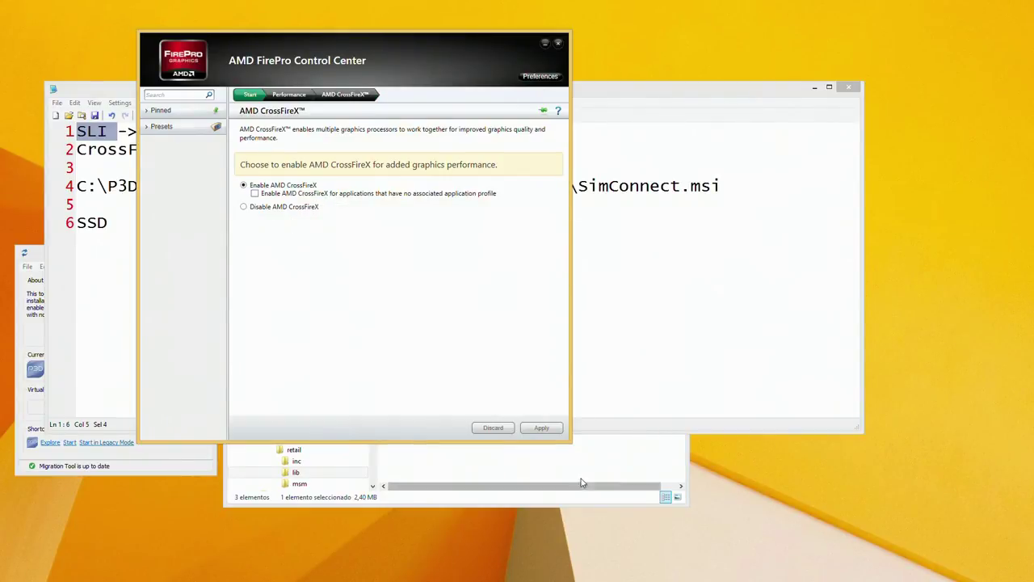
click(560, 43)
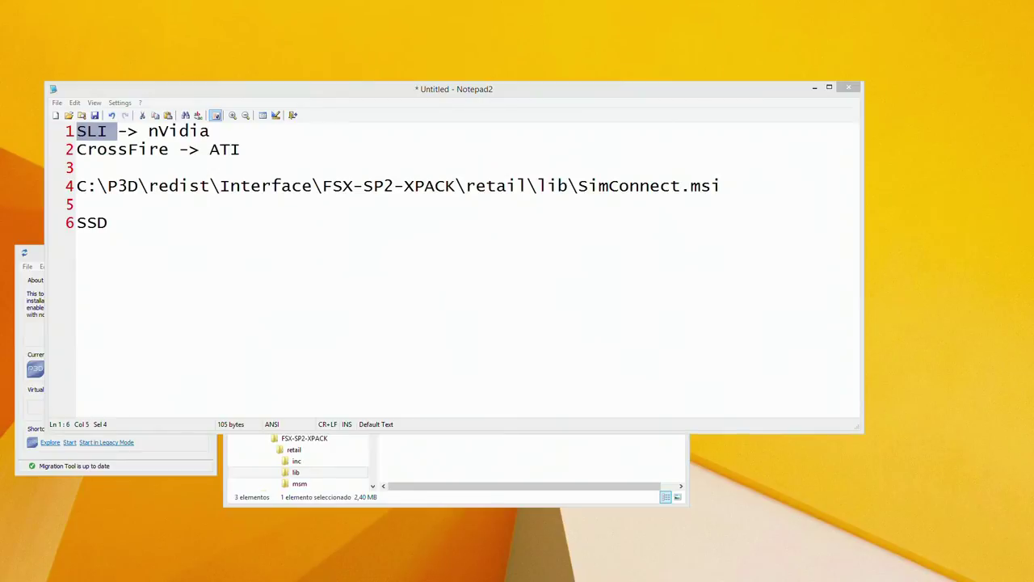
Replace the whole Notepad2 note with the pasted setting WideViewAspect=True and highlight it.
key(ctrl+a)
key(ctrl+v)
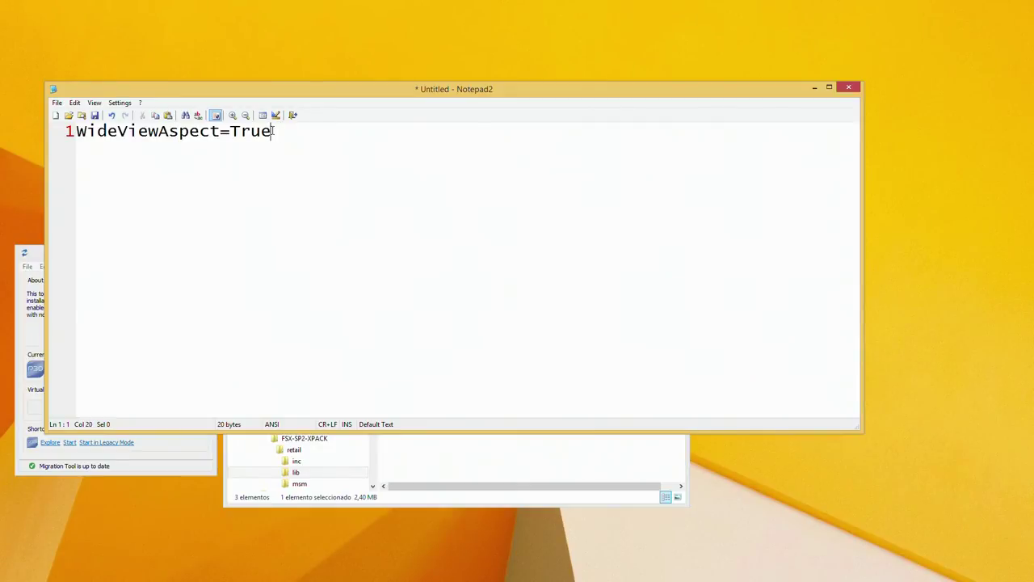
drag(272, 134, 72, 134)
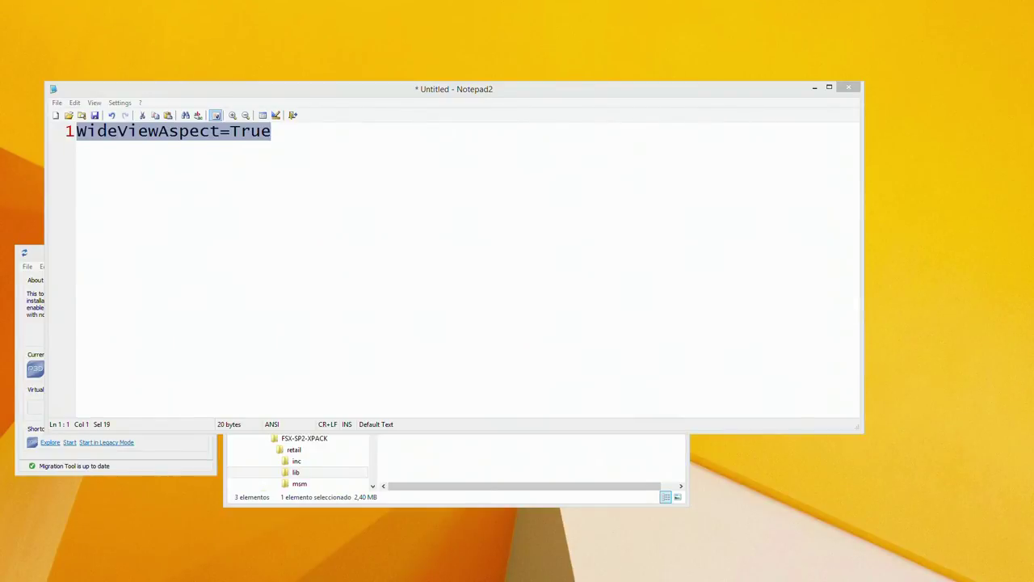
Replace the WideViewAspect note with the pasted text alt+intro.
click(309, 258)
key(ctrl+a)
key(ctrl+v)
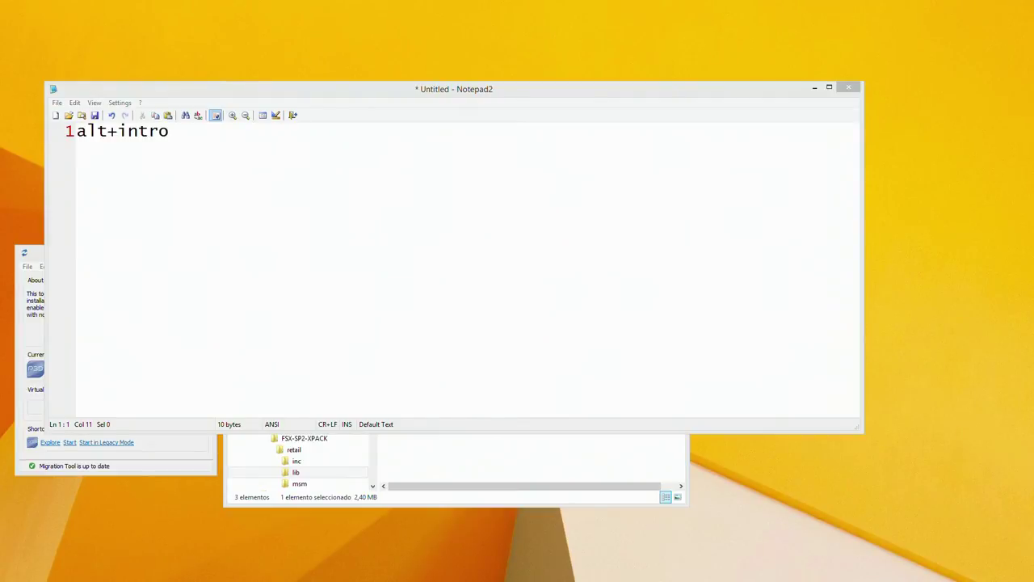
Switch to the browser, go to the fsdreamteam site and open its Products page.
key(alt+Tab)
click(507, 40)
text(fsdreamteam)
click(490, 86)
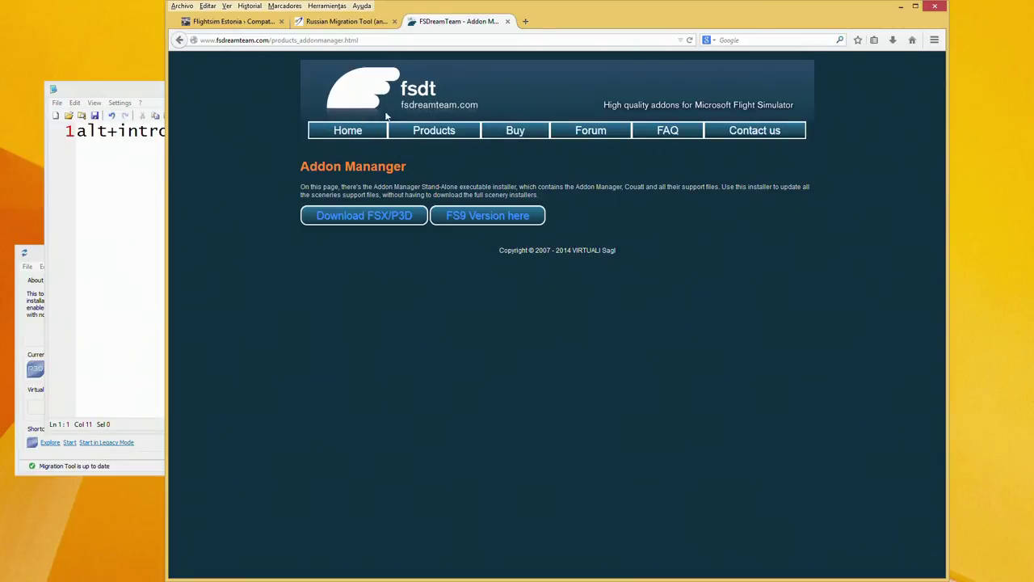
click(404, 131)
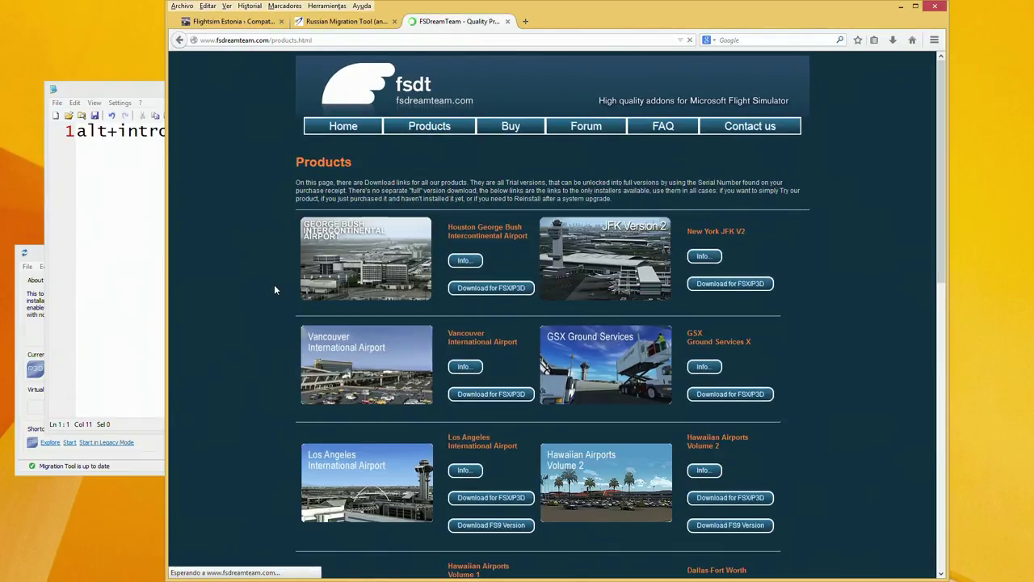
Open the GSX Ground Services X information page, look it over and minimize the browser.
click(703, 366)
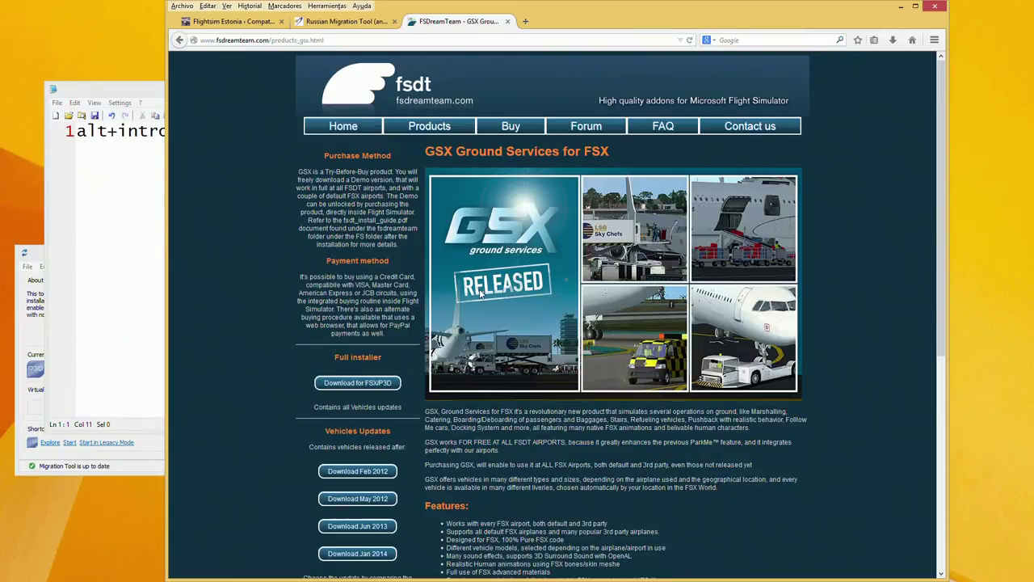
scroll(466, 291, down, 4)
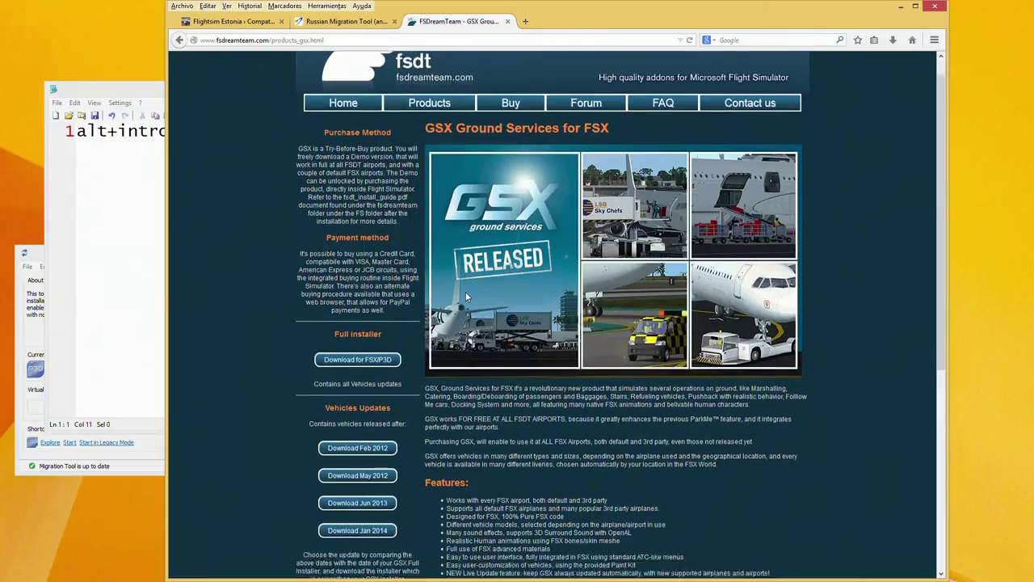
scroll(467, 266, up, 4)
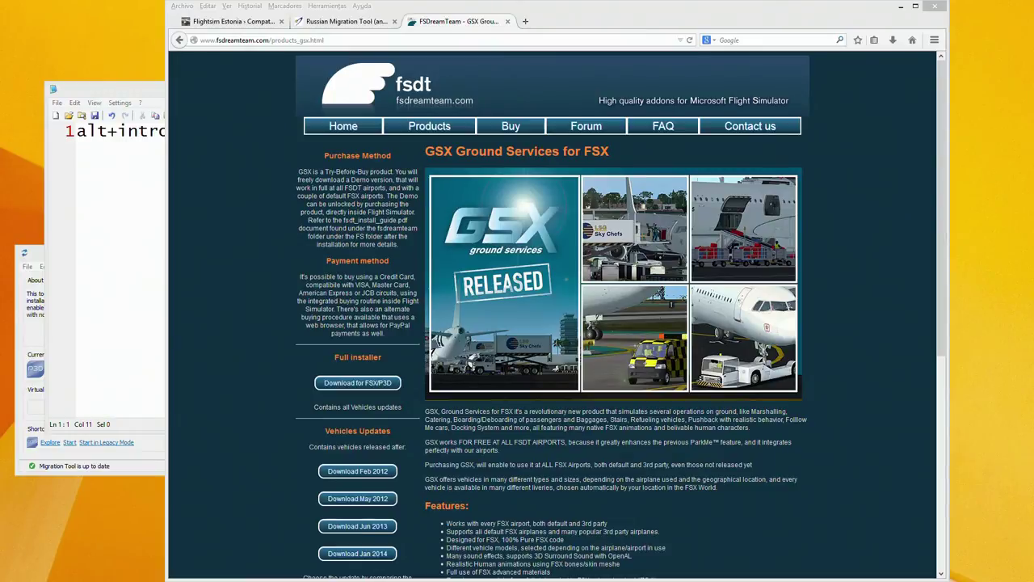
click(901, 6)
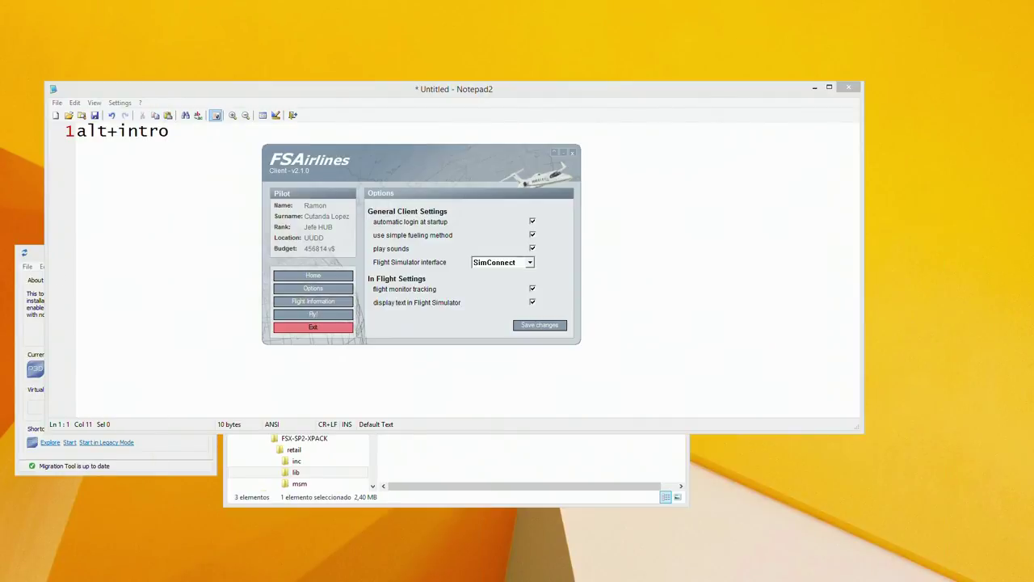
In the FSAirlines client options, set the Flight Simulator interface to FSUIPC, save the changes and move the window aside.
drag(430, 163, 236, 163)
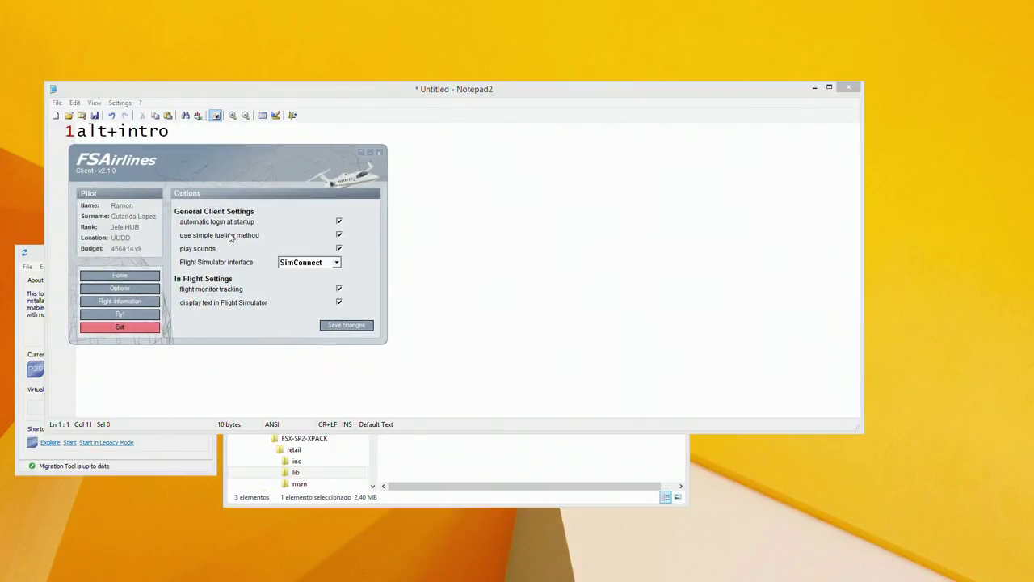
click(297, 262)
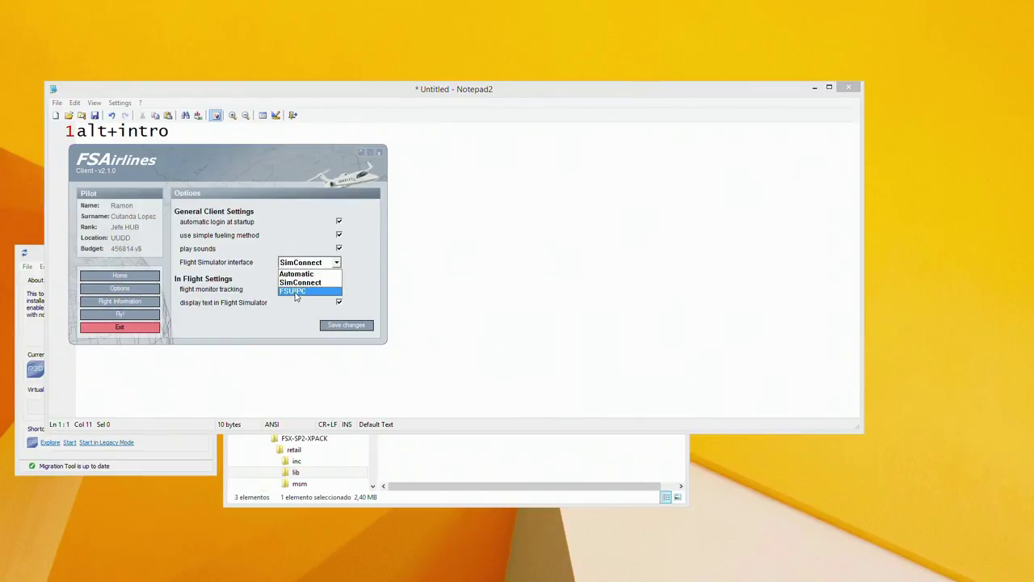
click(296, 292)
click(338, 328)
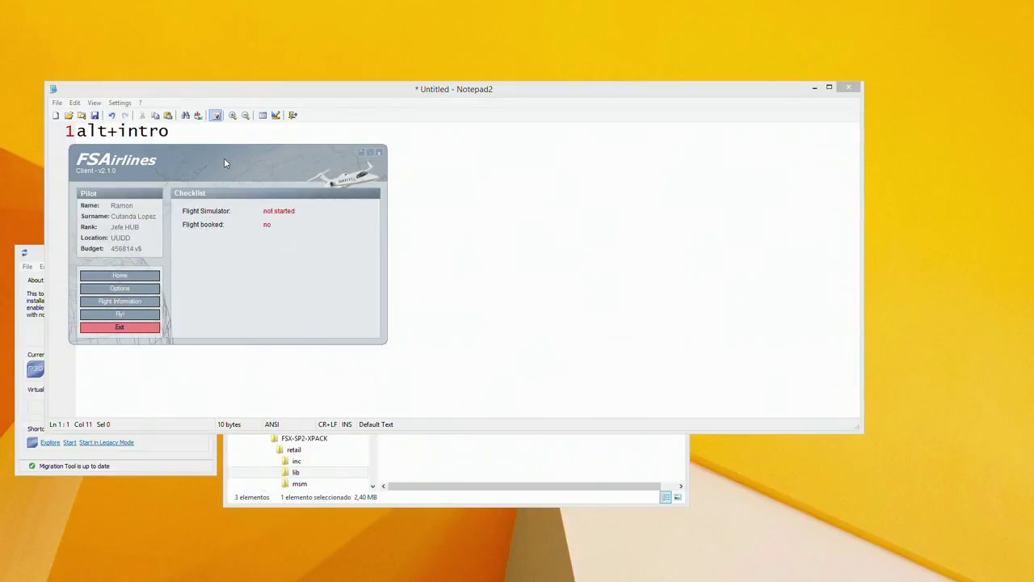
drag(227, 156, 586, 132)
Replace the Notepad2 note text with X-plane 9.
click(204, 145)
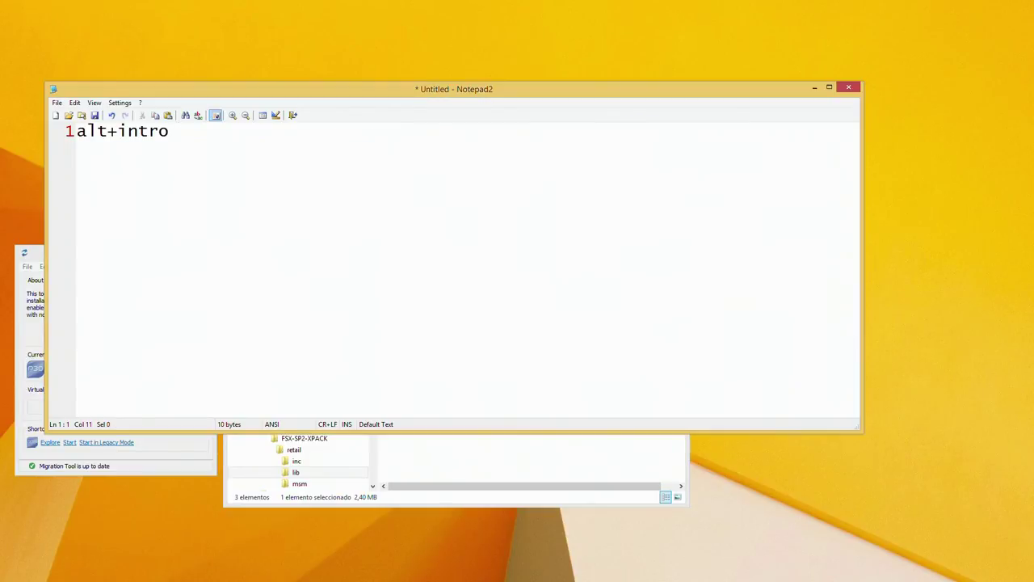
key(ctrl+a)
text(X-plane 9)
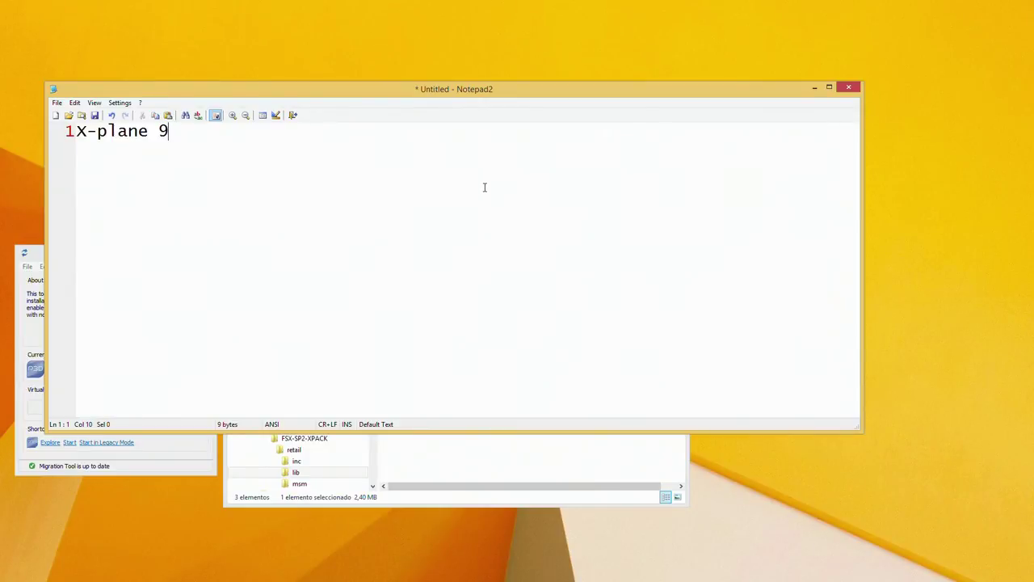
Start Prepar3D v2 in Legacy Mode from the Migration Tool and open the vehicle selection from the scenario setup.
click(151, 471)
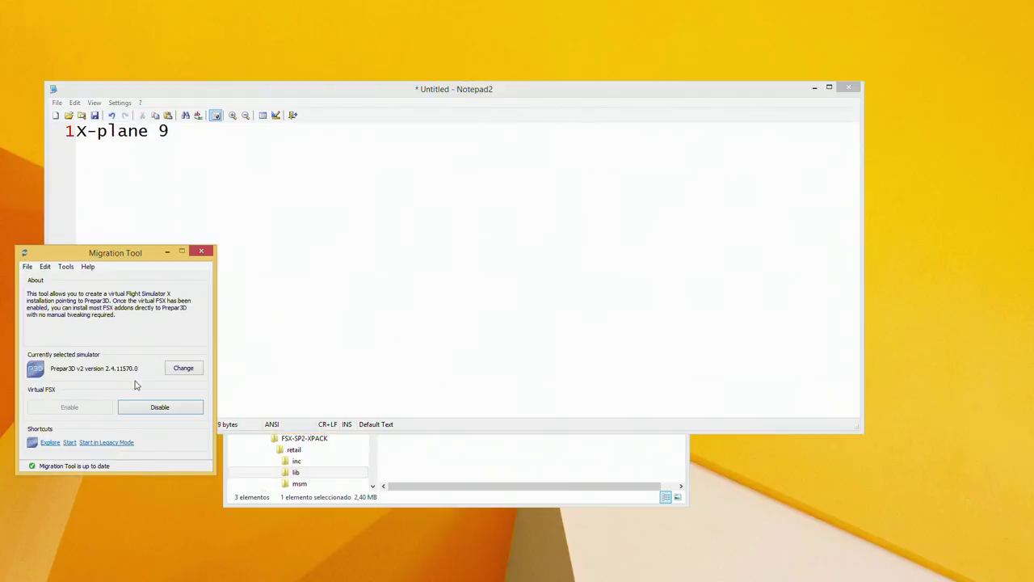
click(112, 443)
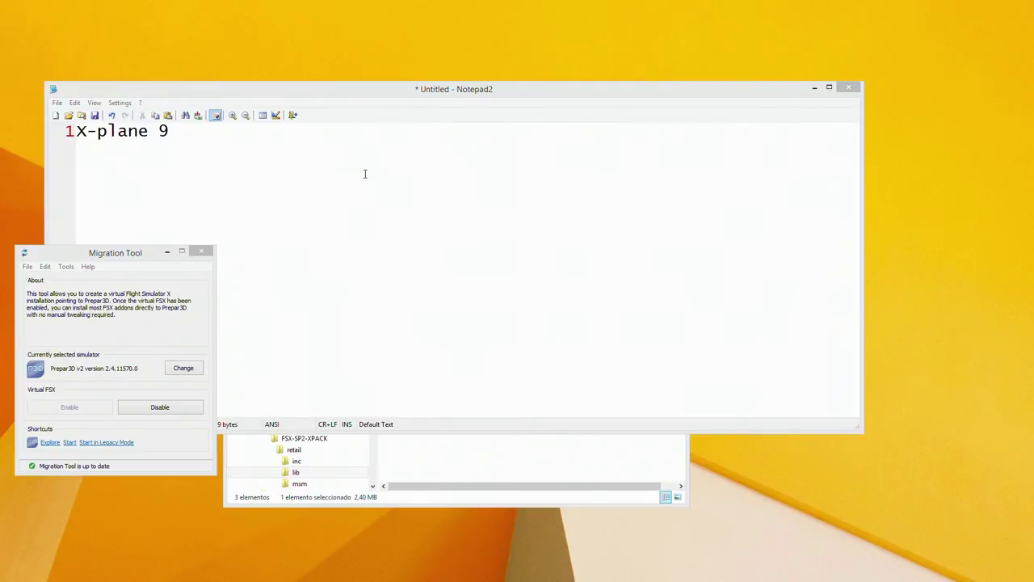
click(815, 87)
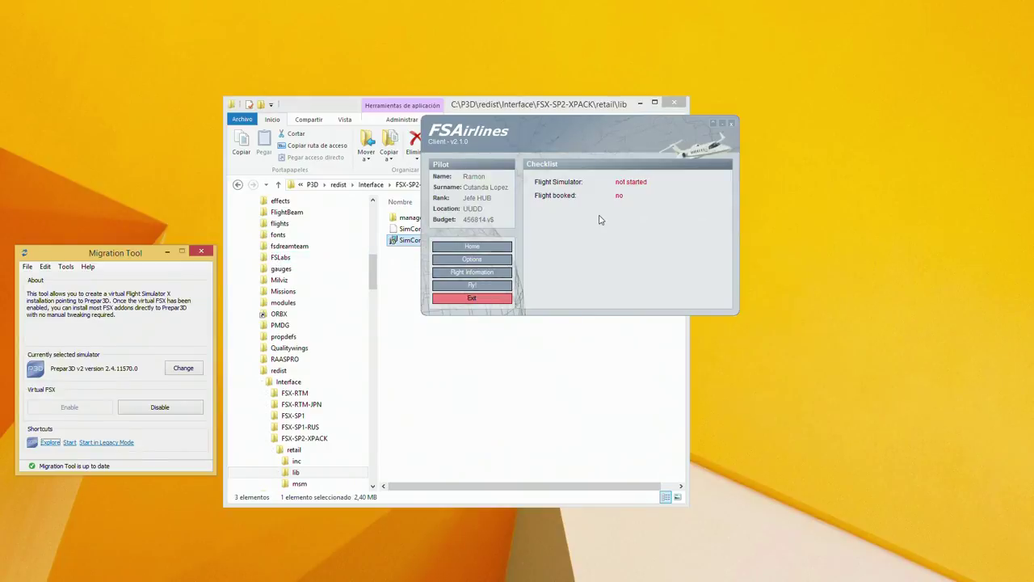
click(600, 218)
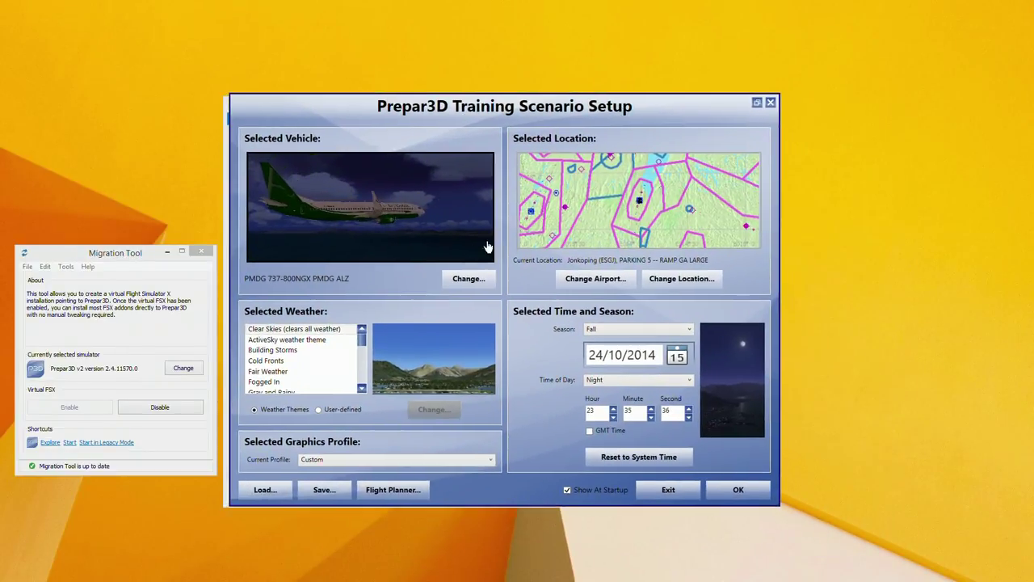
click(467, 278)
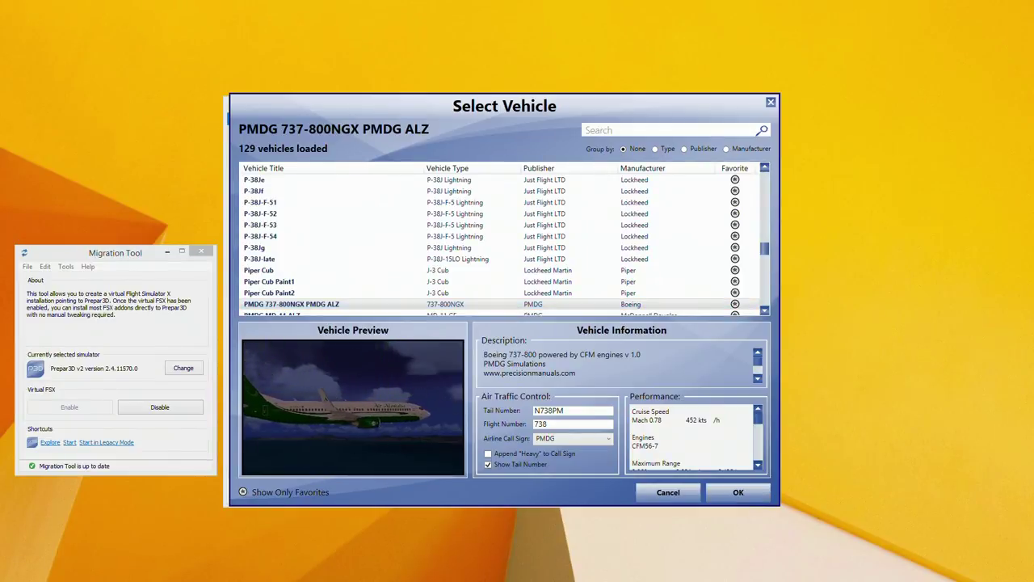
Return to Notepad2 and replace the note with dll.xml, followed by IVAO after a blank line.
key(alt+Tab)
key(ctrl+a)
text(dll.xml)
key(Return)
key(Return)
text(IVAO)
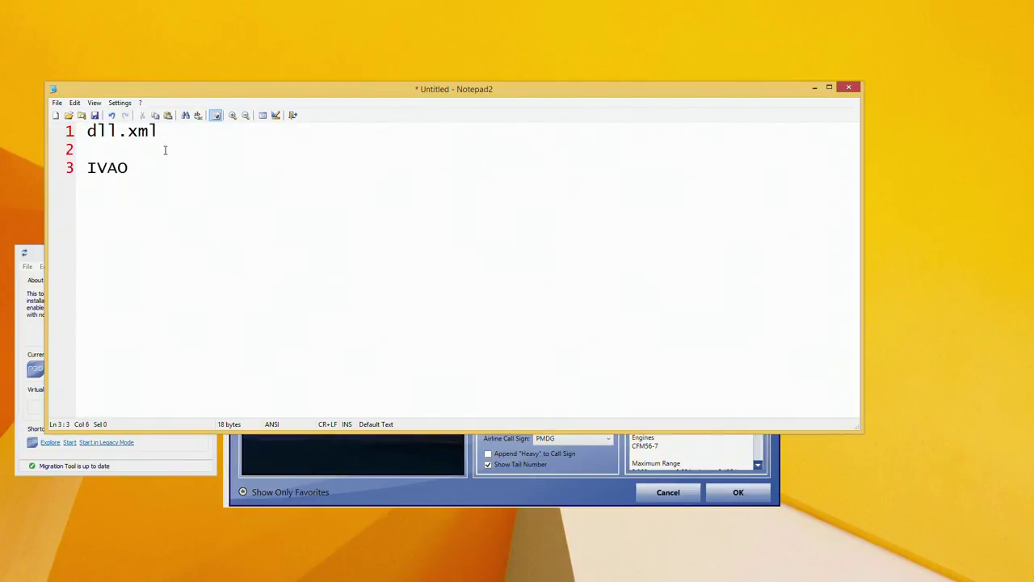
click(92, 167)
click(37, 320)
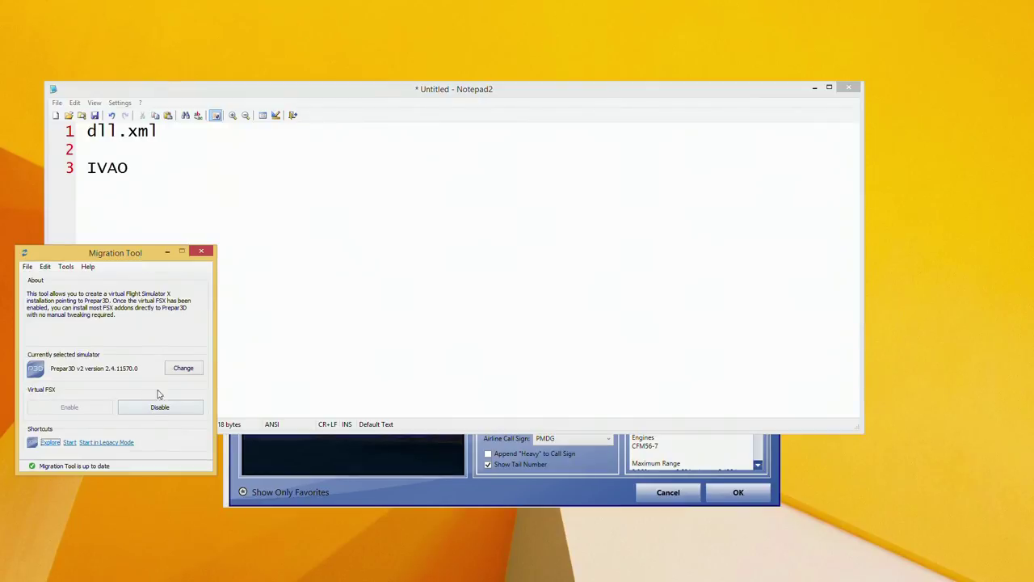
drag(115, 259, 111, 258)
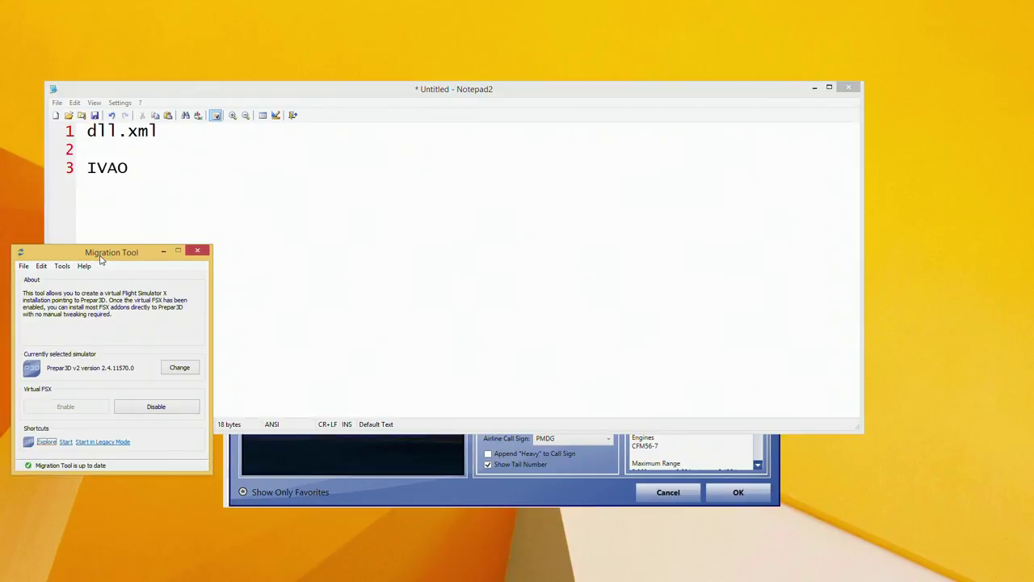
click(169, 147)
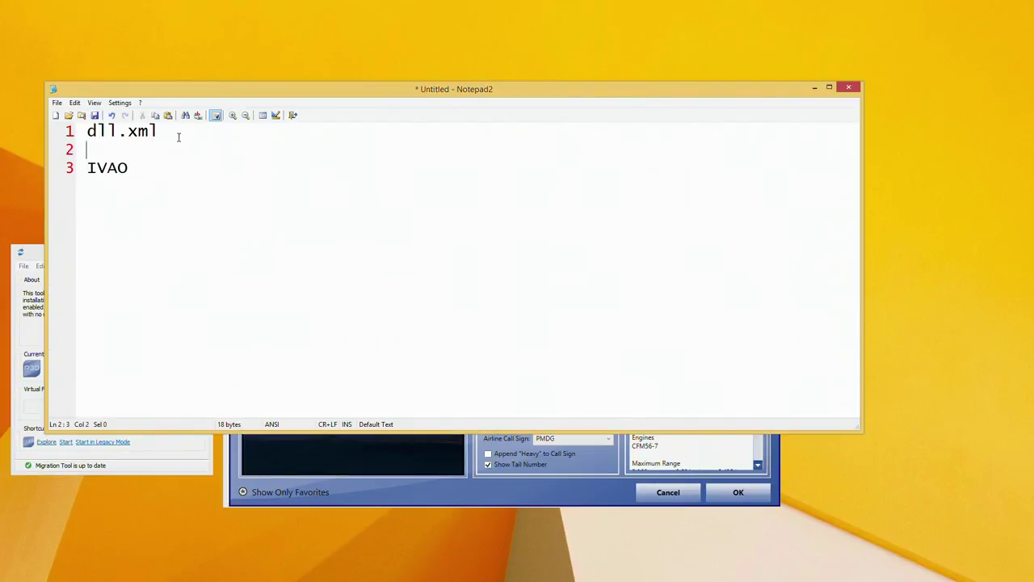
drag(177, 132, 86, 131)
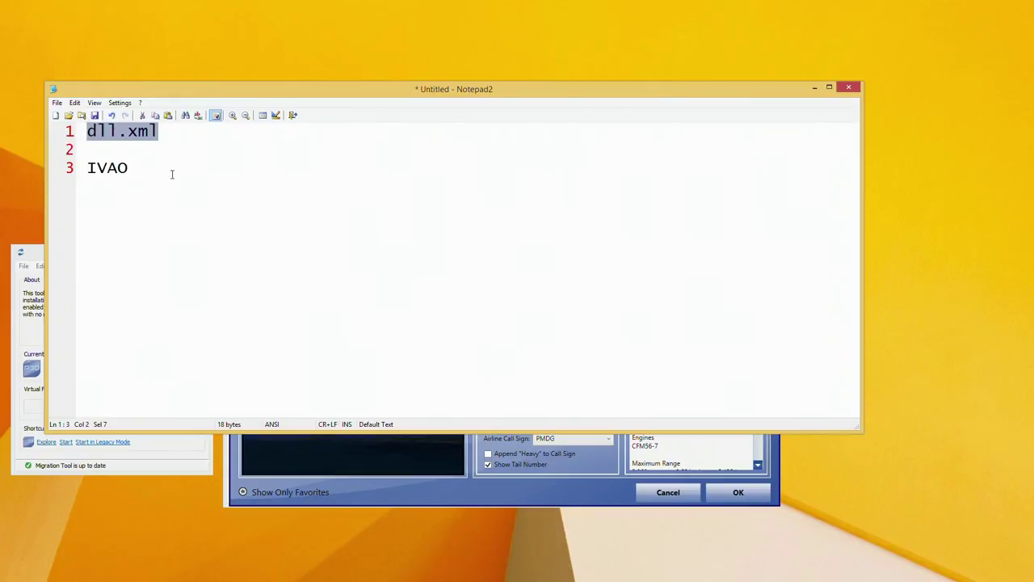
click(170, 171)
click(123, 462)
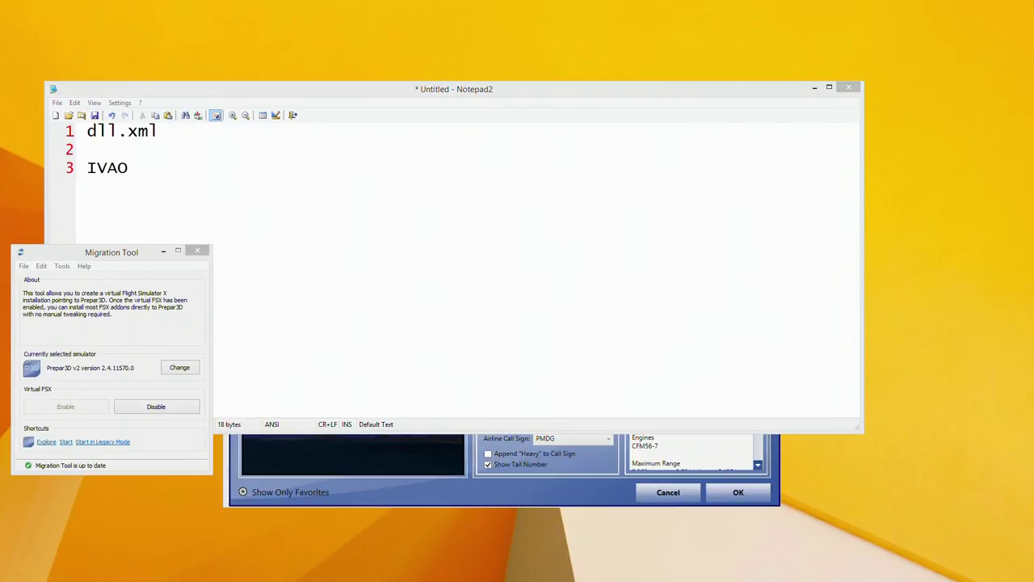
Replace the whole Notepad2 note with Boocamp and minimize the note window to reveal the vehicle selection.
click(295, 201)
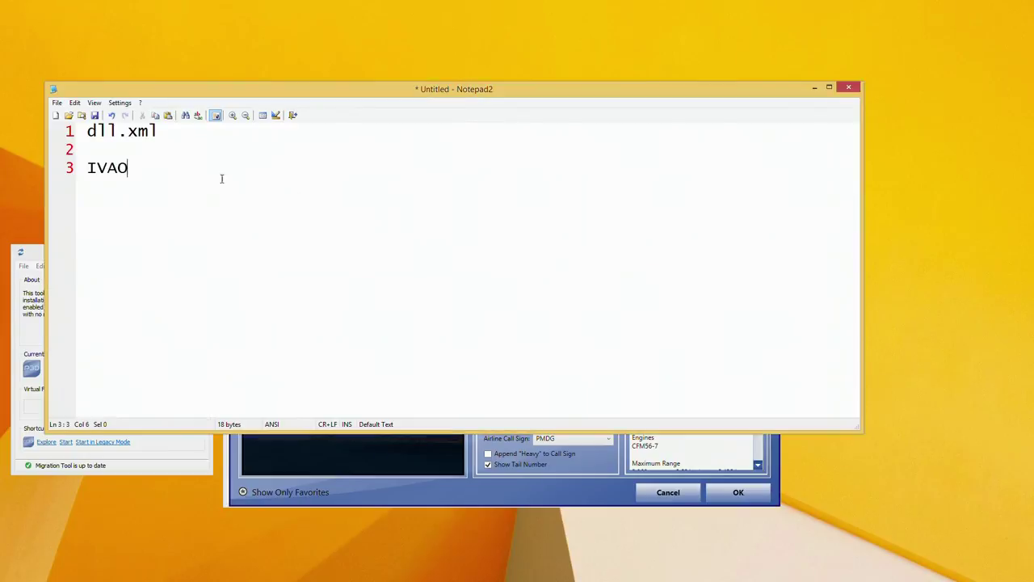
key(ctrl+a)
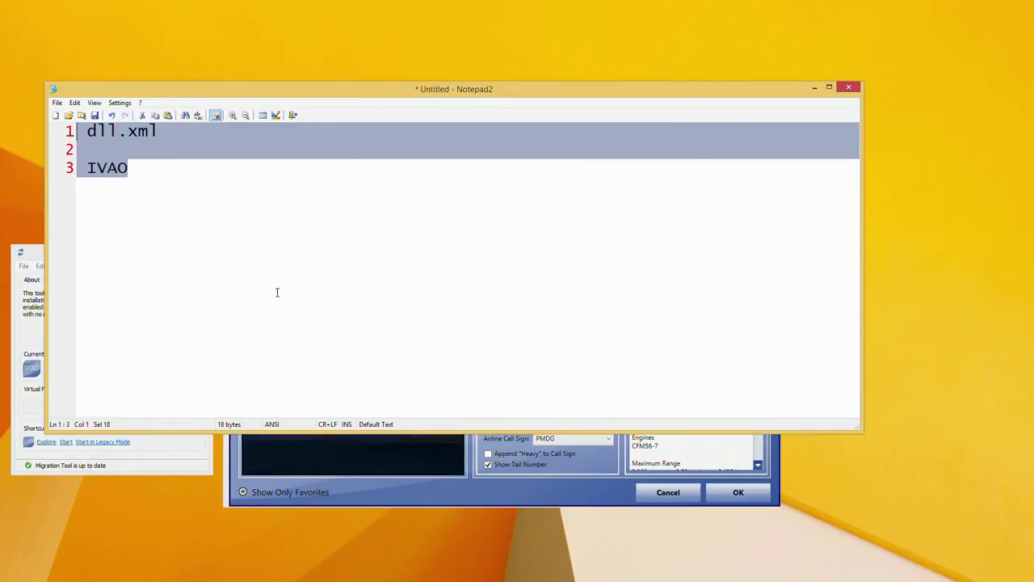
text(Boocamp)
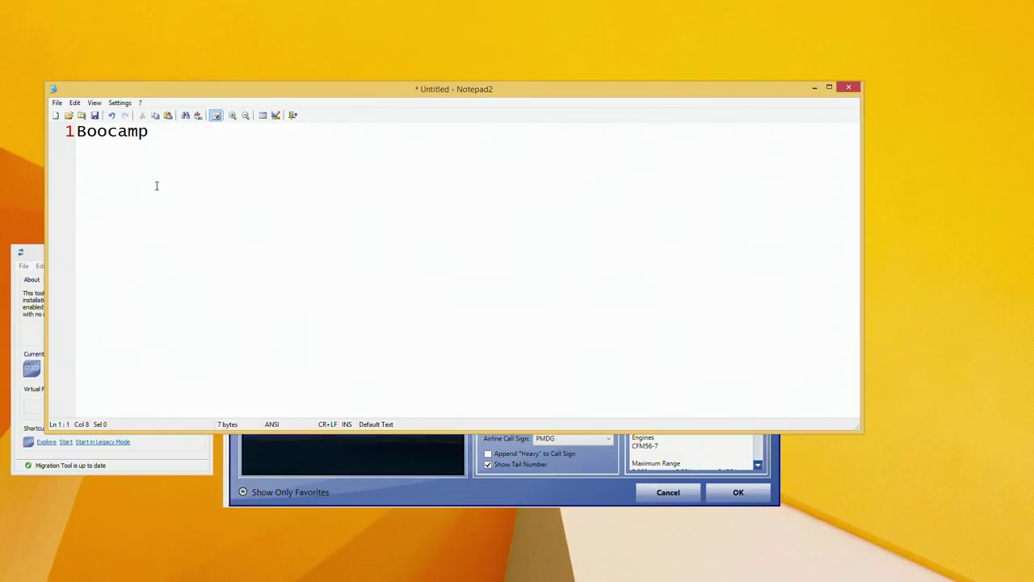
click(814, 88)
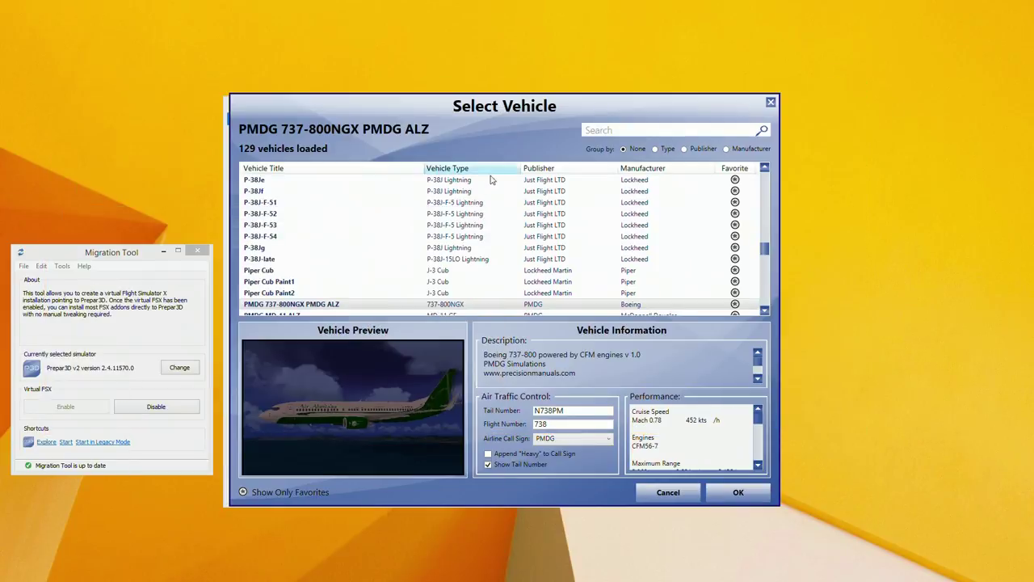
Search the Prepar3D vehicle list for conco and close the vehicle selection without choosing a vehicle.
click(661, 129)
text(condo)
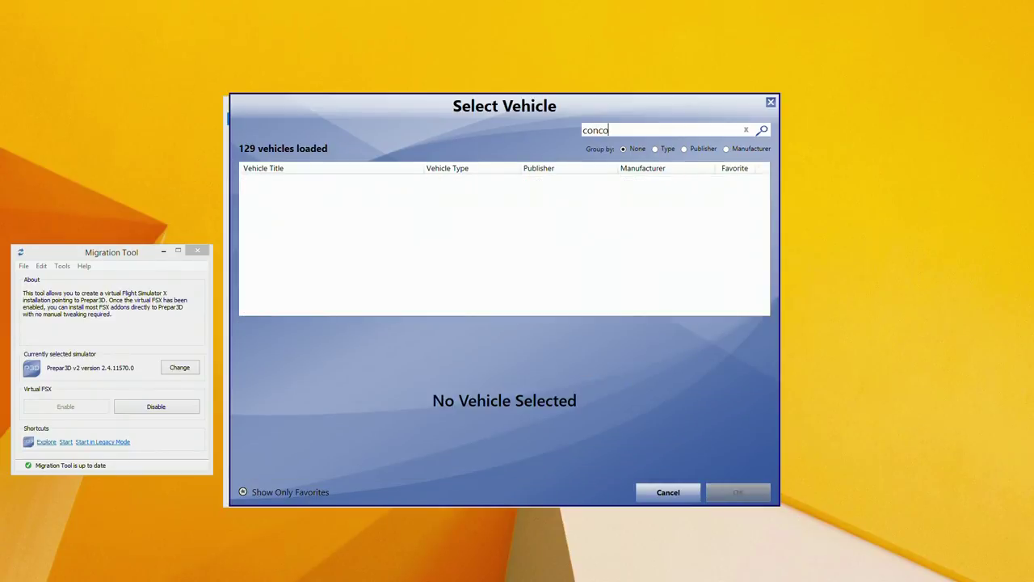
click(771, 102)
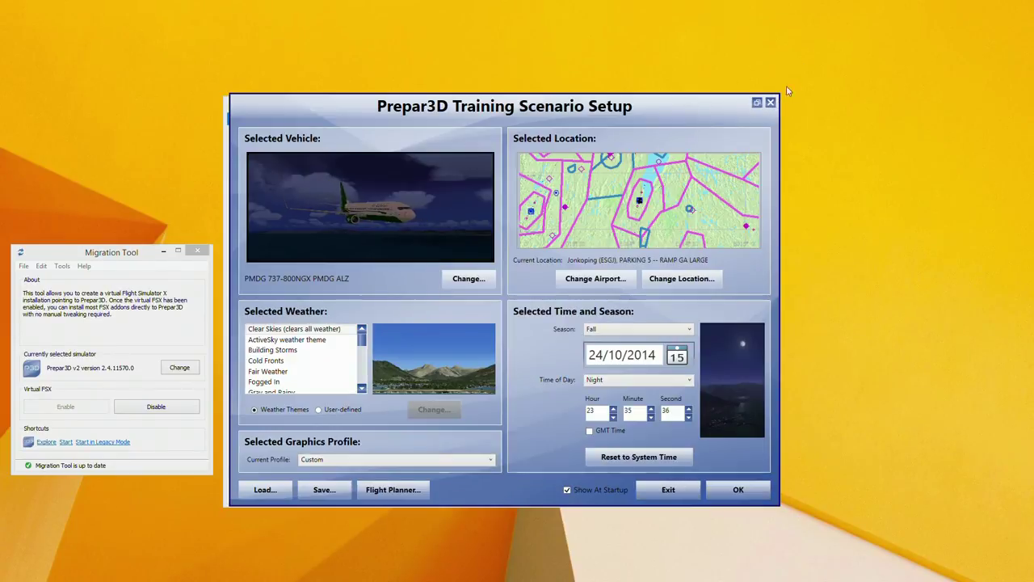
Close the Prepar3D scenario setup and exit the FSAirlines client.
click(772, 103)
click(423, 331)
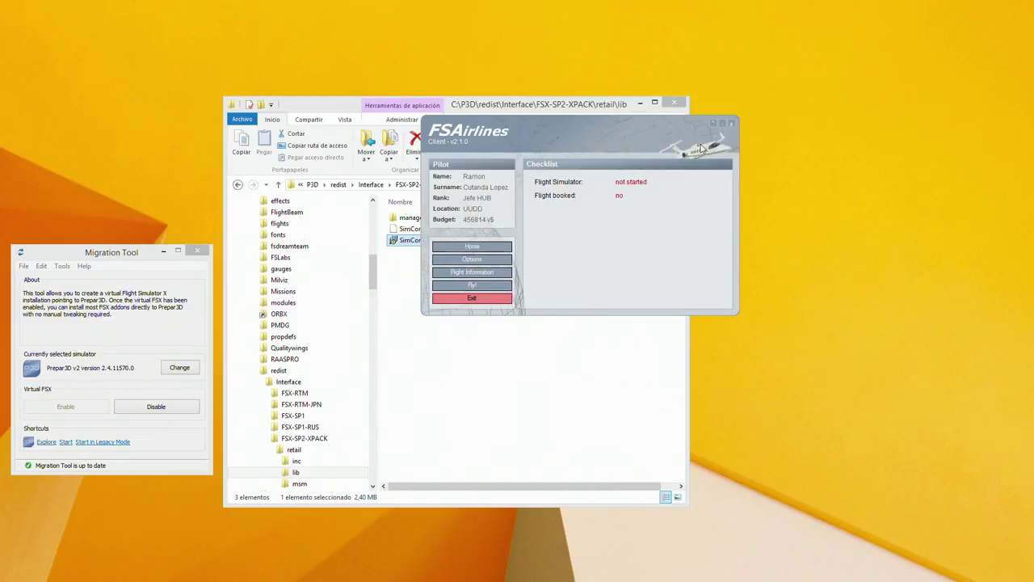
click(493, 298)
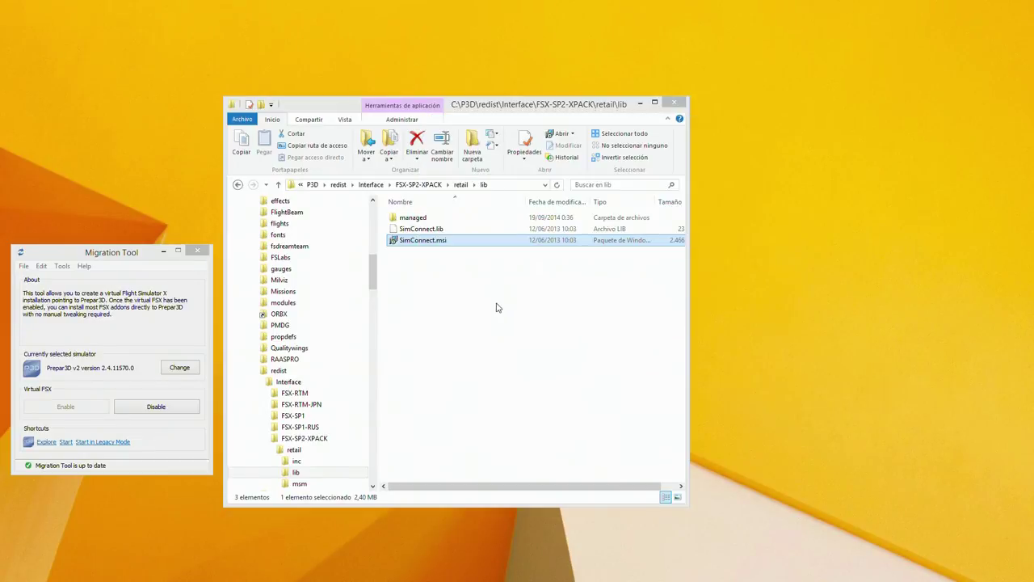